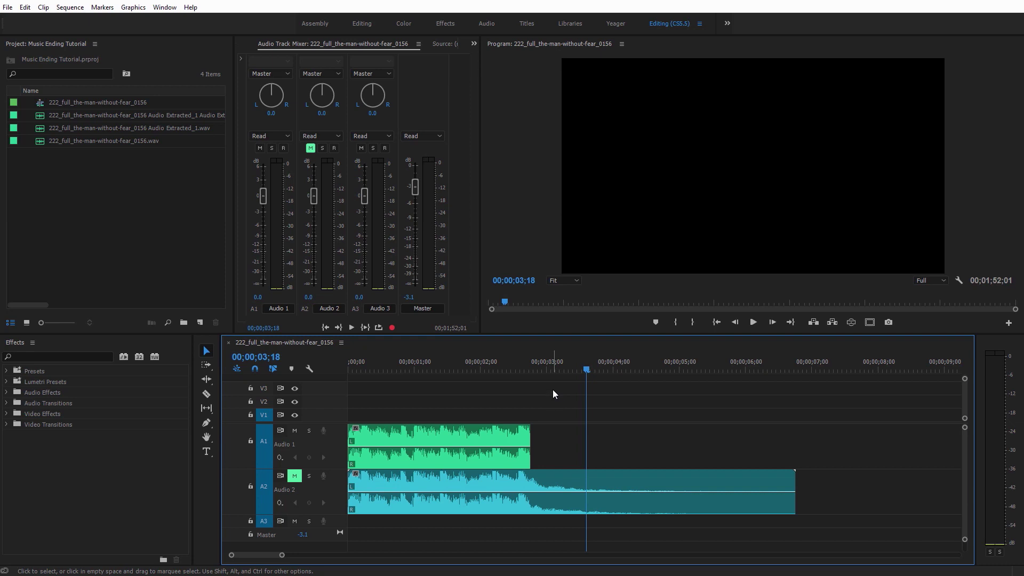
# - Delete the music clip on the Audio 2 track and play the remaining Audio 1 clip from the start
pyautogui.click(437, 478)
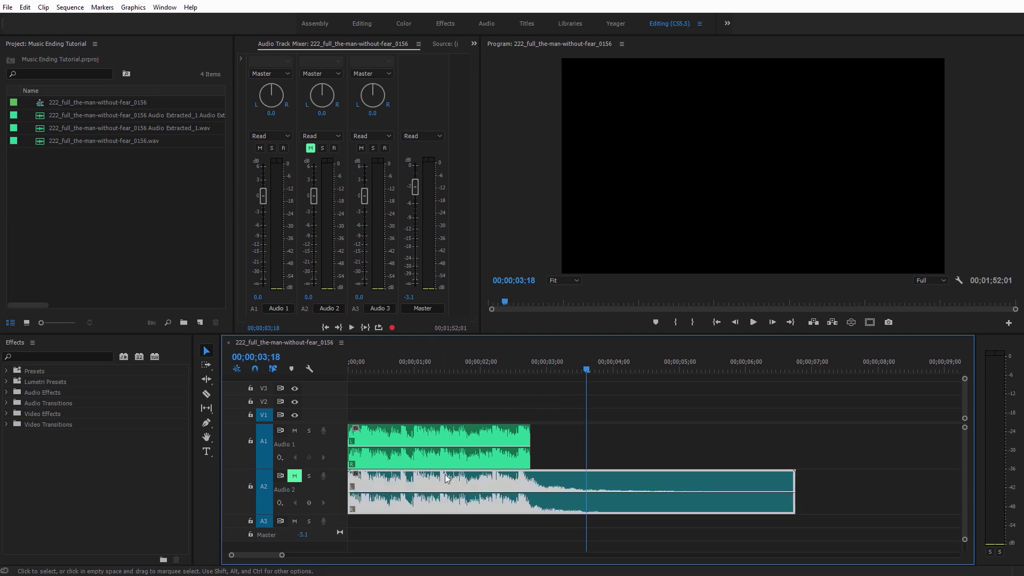
pyautogui.press('Delete')
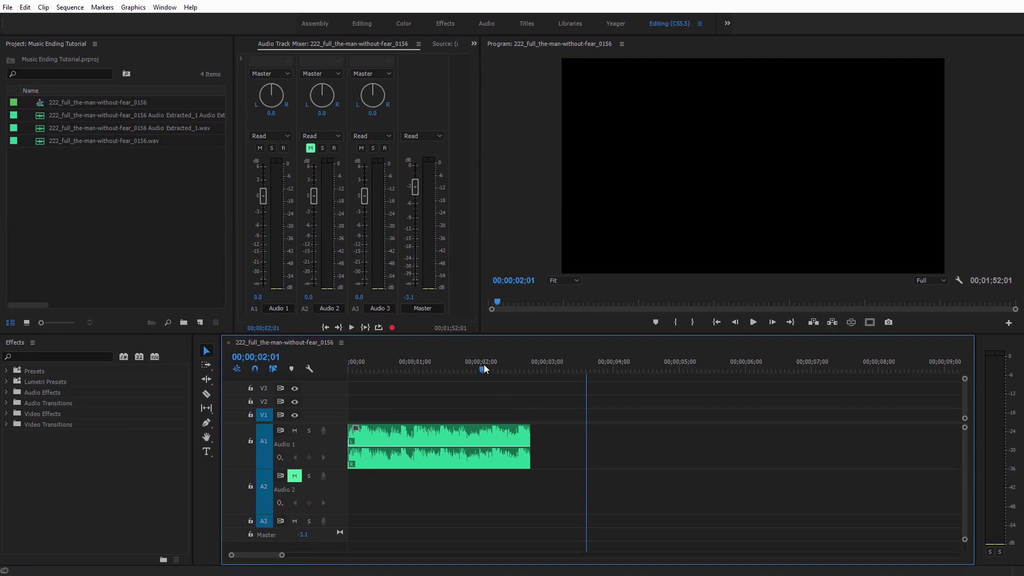
pyautogui.moveTo(485, 363); pyautogui.dragTo(322, 368)
pyautogui.press('space')
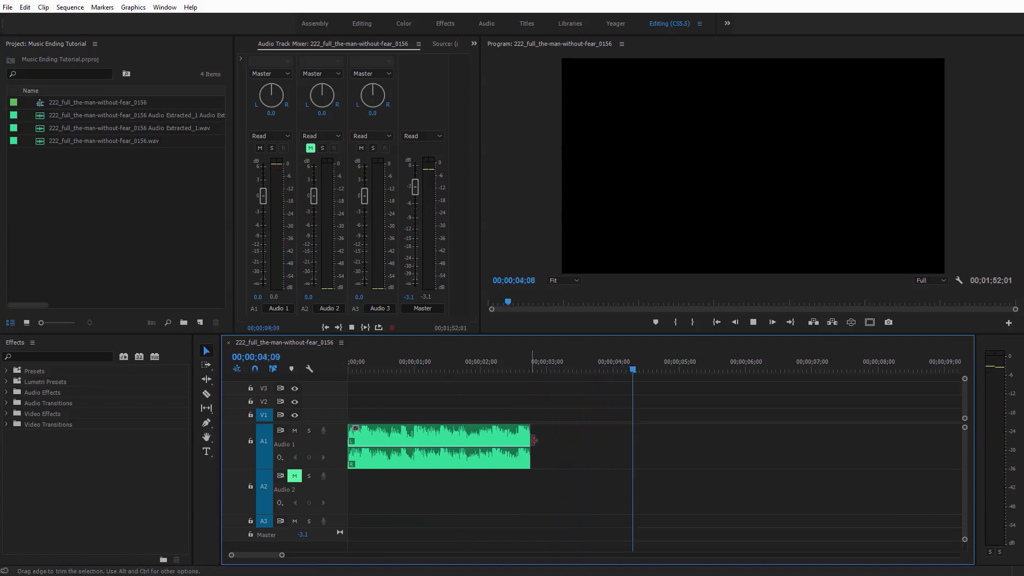
pyautogui.press('space')
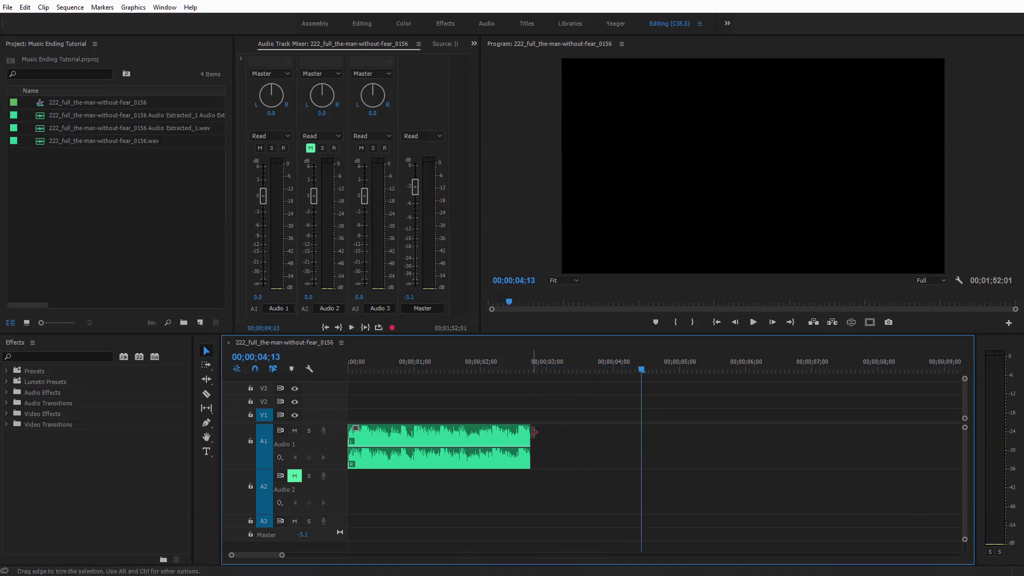
# - Extend the end of the Audio 1 clip by about two seconds and play the music from 00;00;02;15
pyautogui.moveTo(529, 441); pyautogui.dragTo(661, 442)
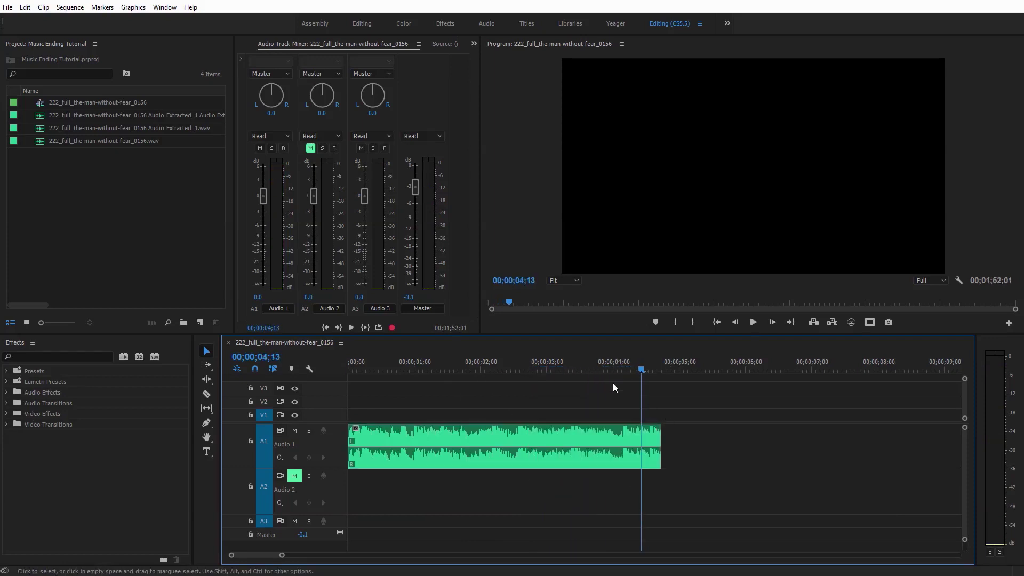
pyautogui.click(515, 366)
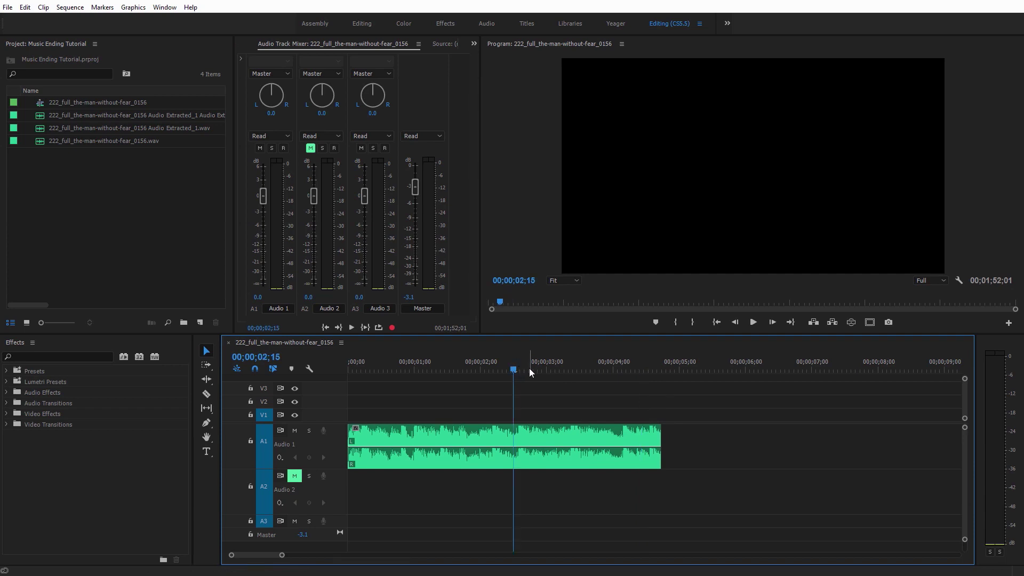
pyautogui.press('space')
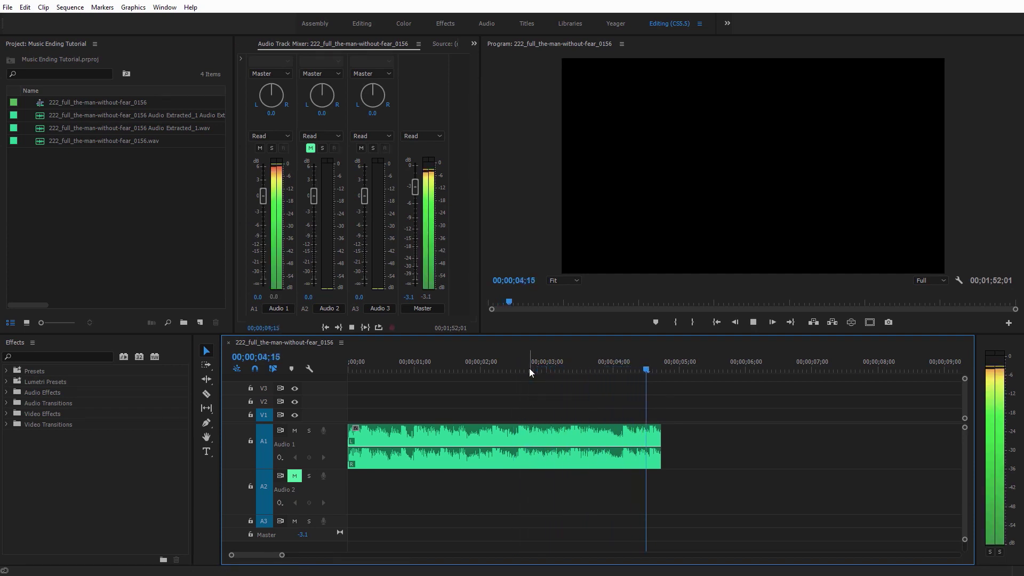
pyautogui.press('space')
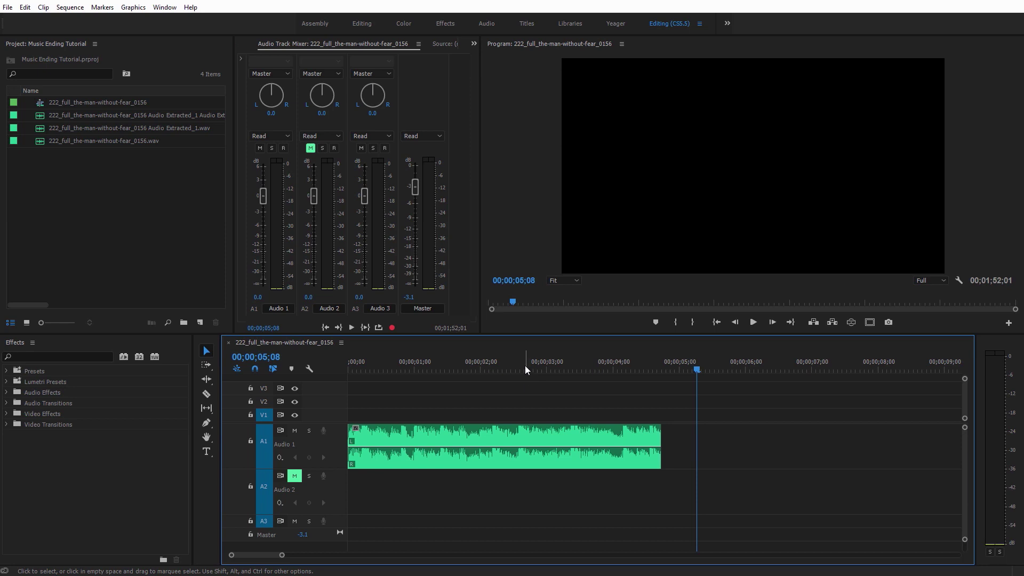
# - Split the Audio 1 clip at 00;00;02;23 and delete the part after the cut
pyautogui.click(531, 368)
pyautogui.press('c')
pyautogui.click(533, 443)
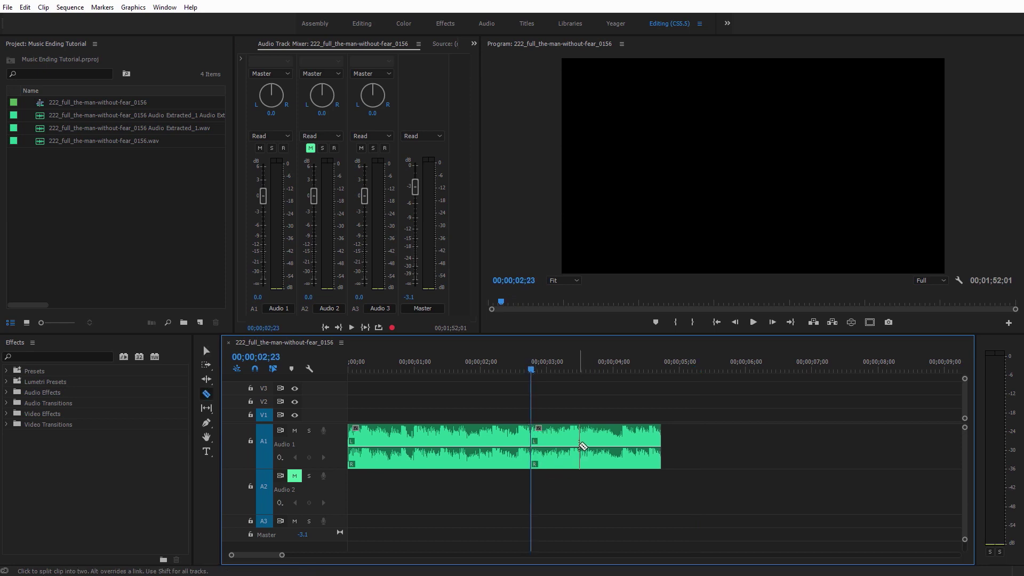
pyautogui.press('v')
pyautogui.click(572, 447)
pyautogui.press('Delete')
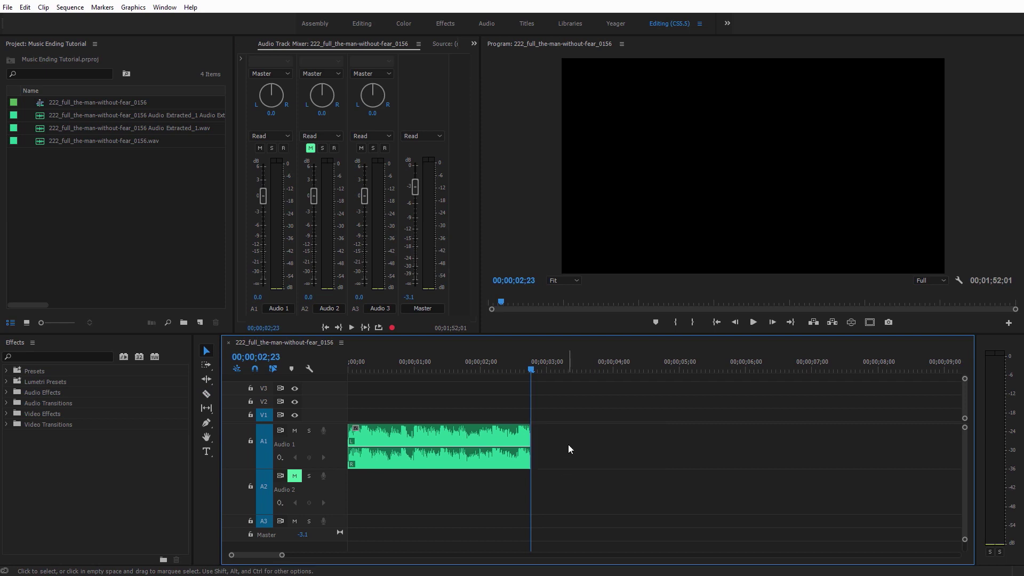
# - Play back the abrupt ending of the Audio 1 clip
pyautogui.click(488, 370)
pyautogui.press('space')
pyautogui.press('-')
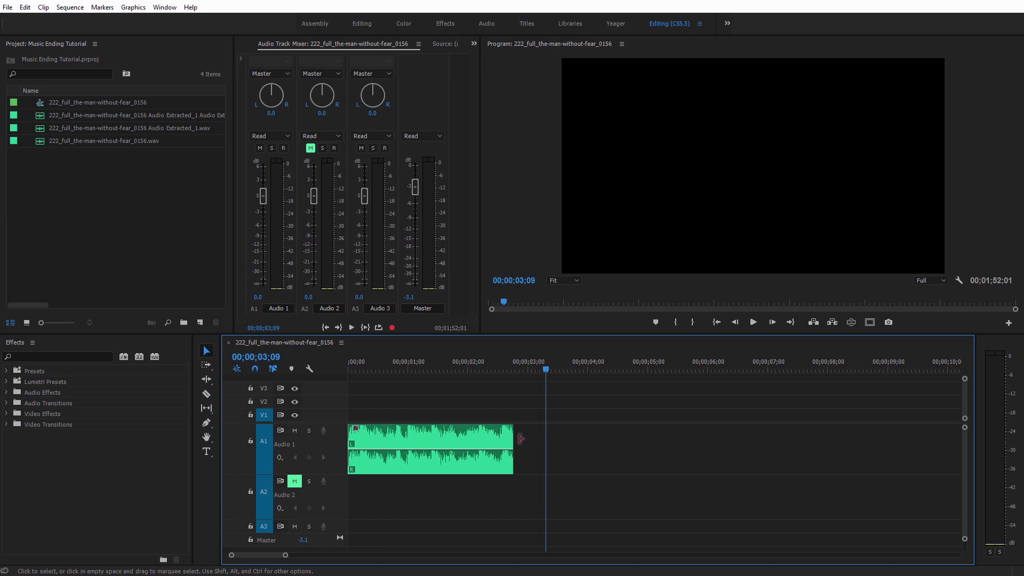
# - Add two volume keyframes near the end of the Audio 1 clip and lower the last one to create a short fade-out
pyautogui.scroll(2, 337, 449)
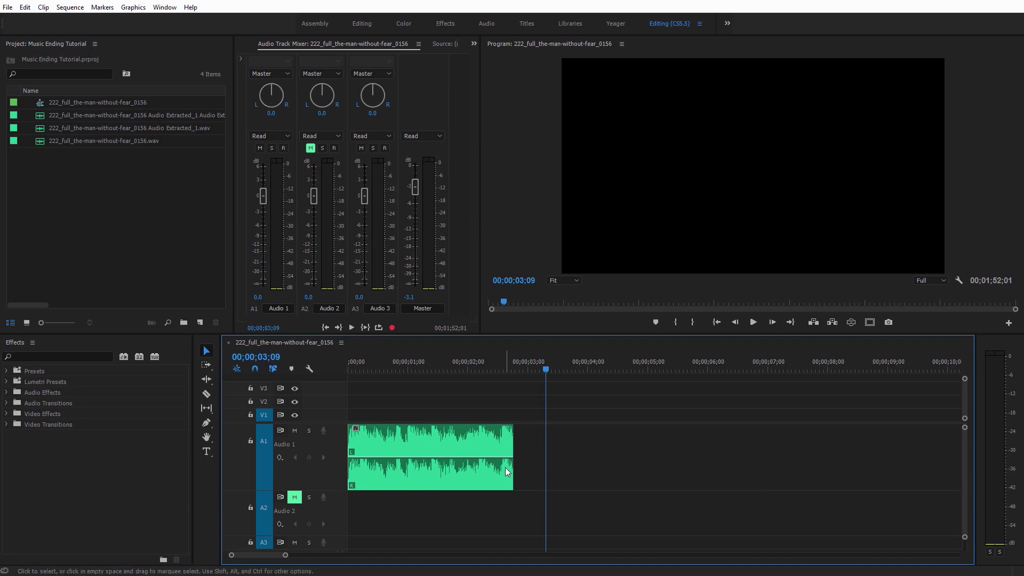
pyautogui.press('=')
pyautogui.press('=')
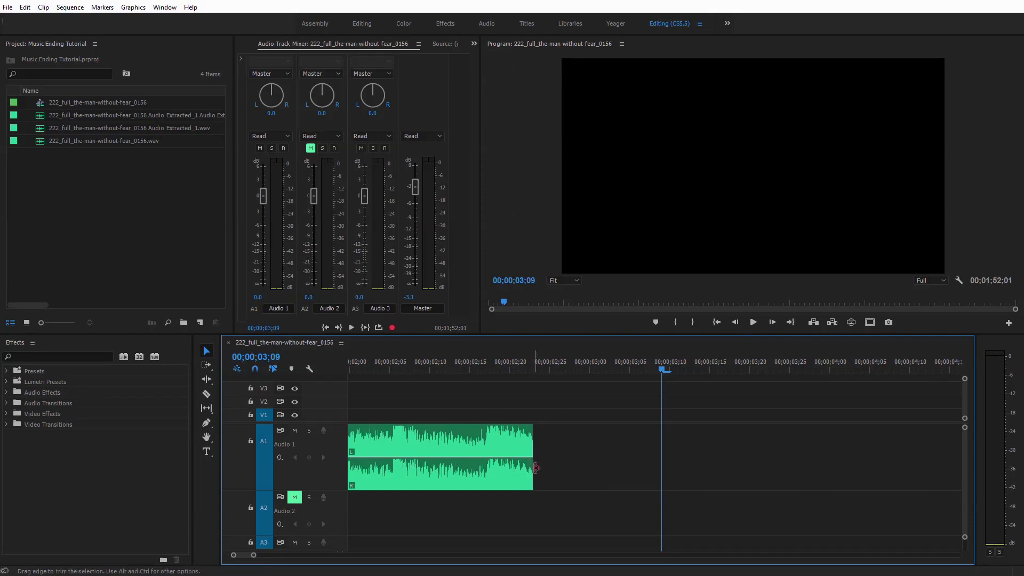
pyautogui.press('Left')
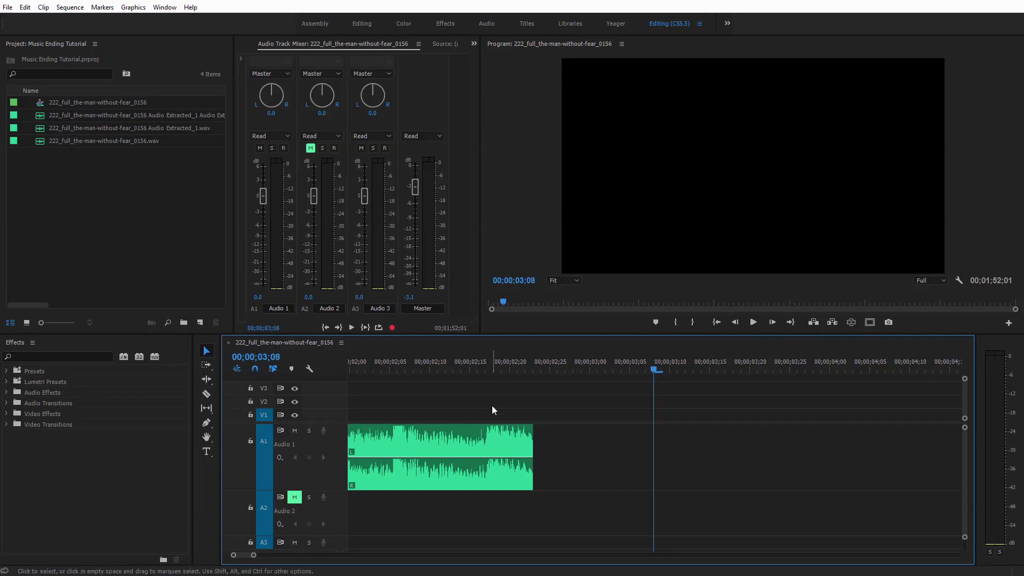
pyautogui.keyDown('ctrl'); pyautogui.click(499, 459); pyautogui.keyUp('ctrl')
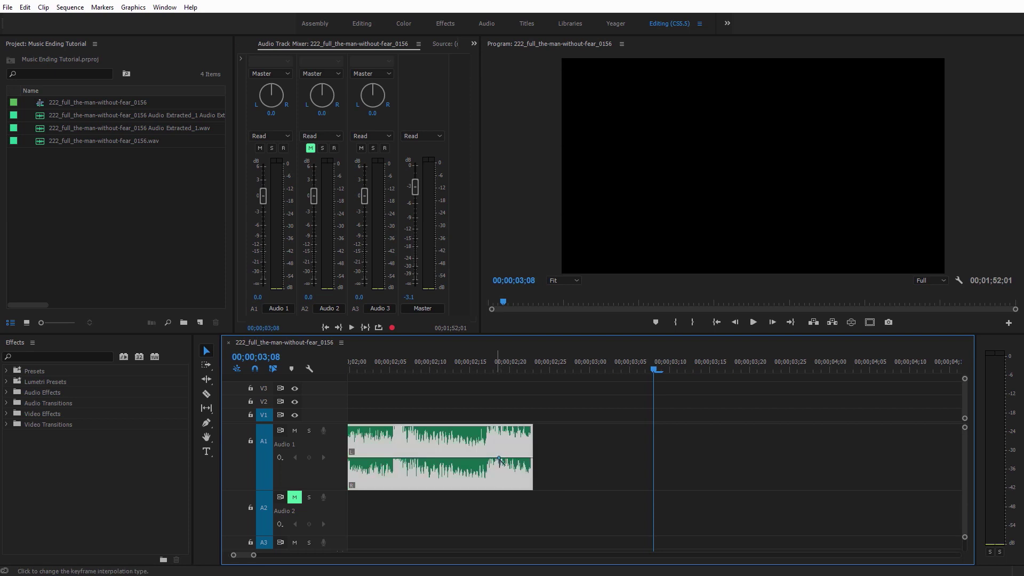
pyautogui.keyDown('ctrl'); pyautogui.click(533, 459); pyautogui.keyUp('ctrl')
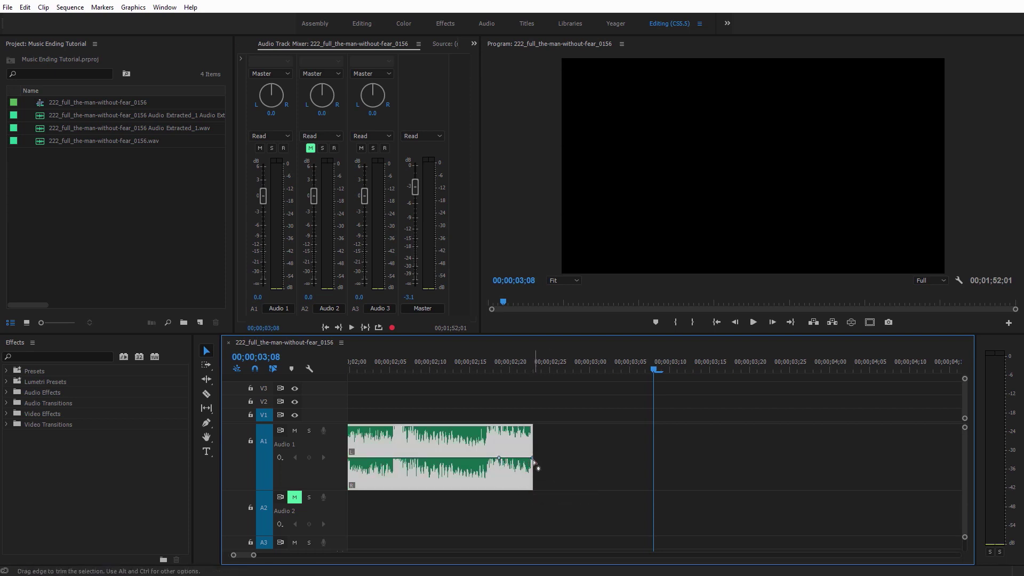
pyautogui.moveTo(533, 458); pyautogui.dragTo(532, 486)
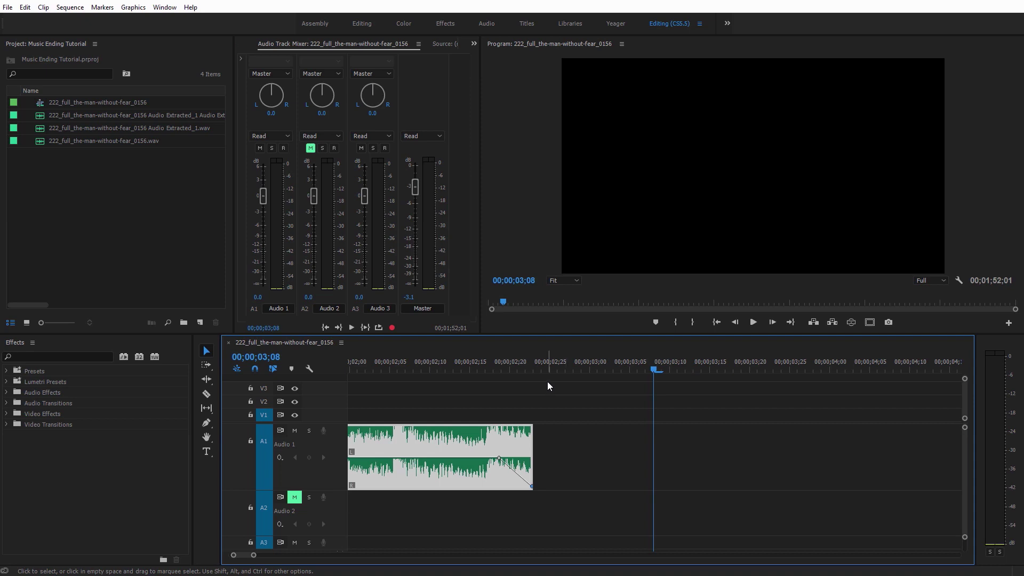
# - Play the faded ending of the Audio 1 clip twice from around 00;00;02;04
pyautogui.click(383, 371)
pyautogui.press('space')
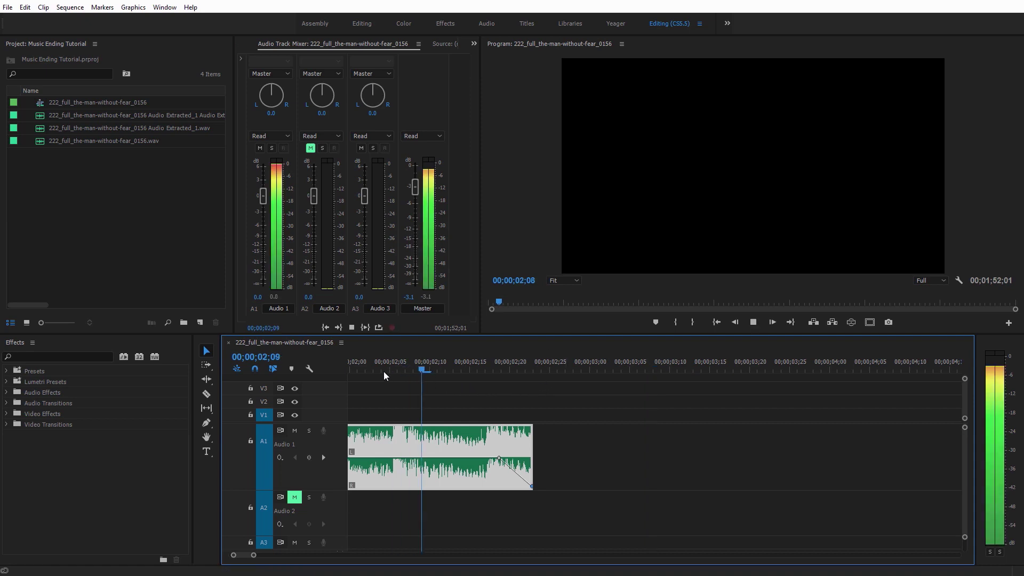
pyautogui.press('space')
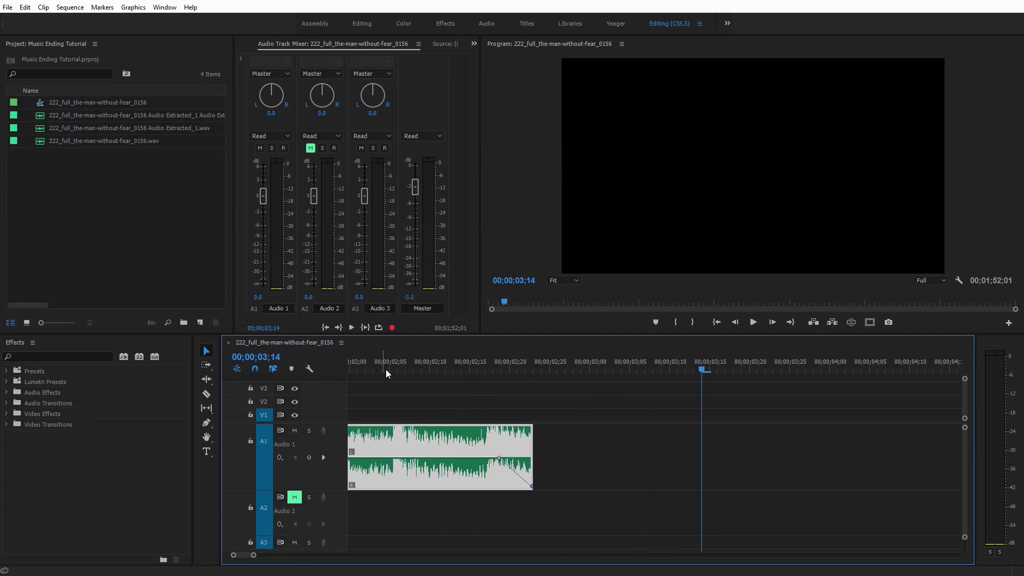
pyautogui.click(379, 366)
pyautogui.press('space')
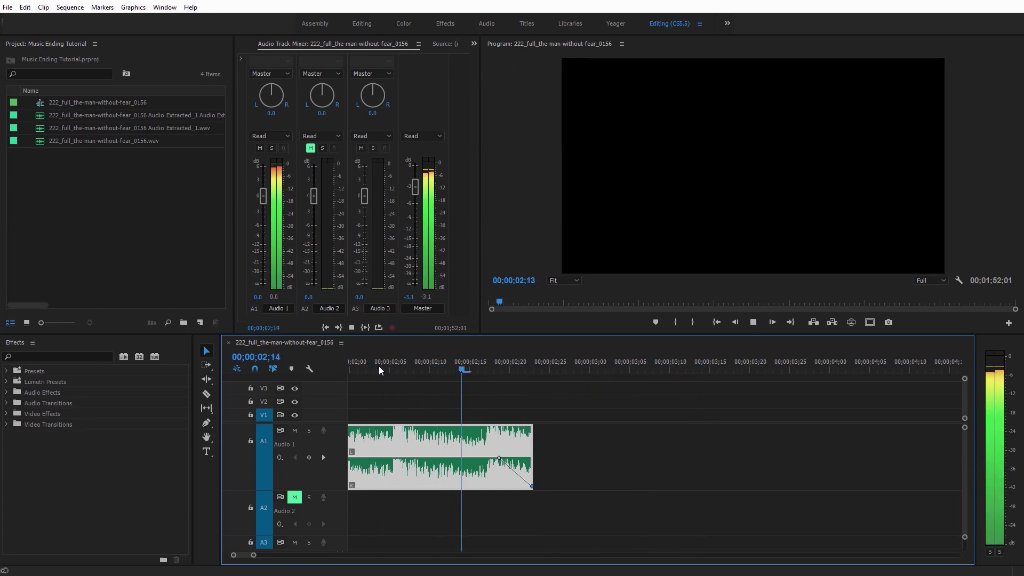
pyautogui.press('space')
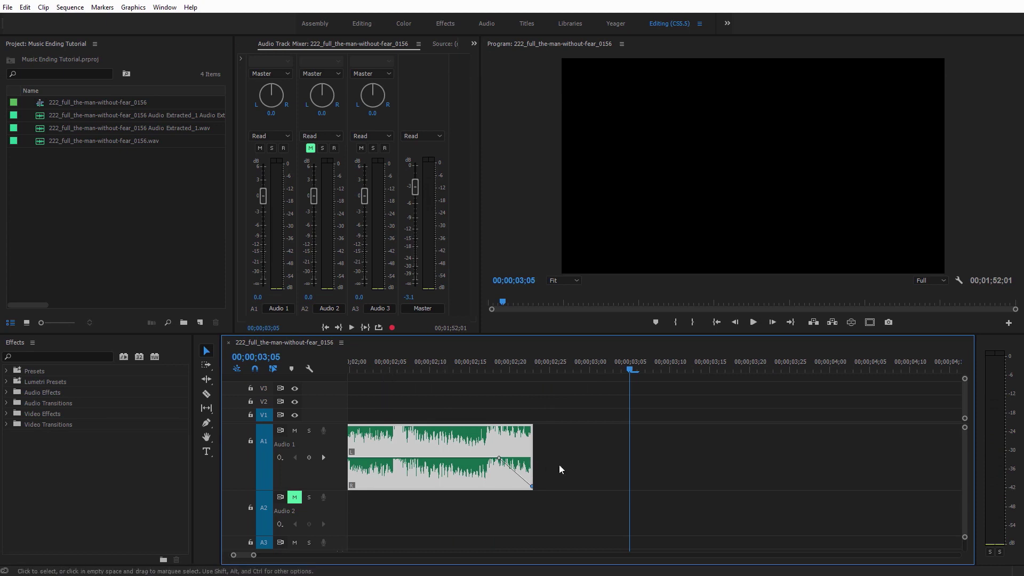
# - Paste a copy of the faded clip after the original on Audio 1 and move it to start shortly before the 9-second mark
pyautogui.click(591, 467)
pyautogui.click(449, 440)
pyautogui.press('-')
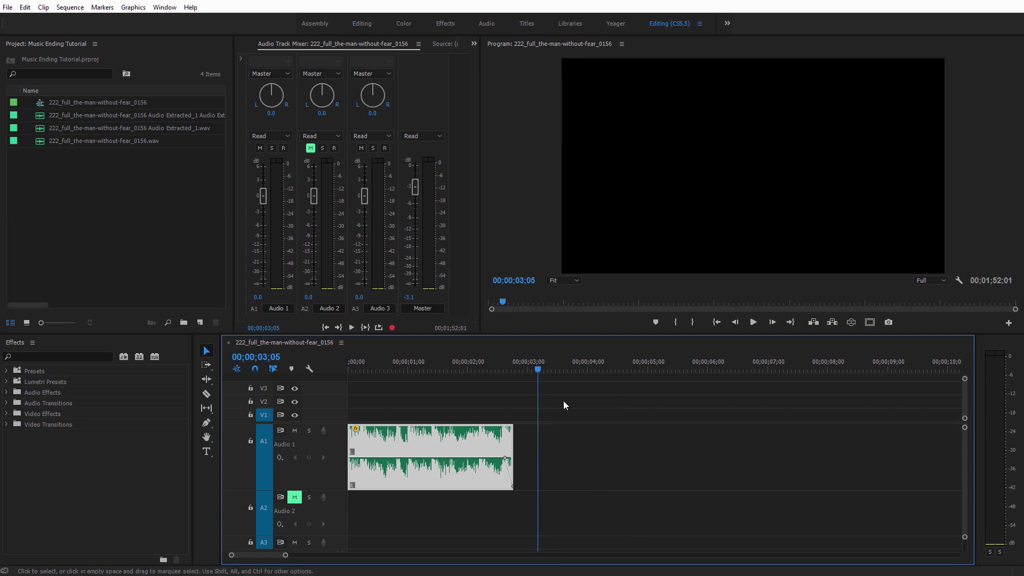
pyautogui.click(572, 369)
pyautogui.hotkey('ctrl', 'v')
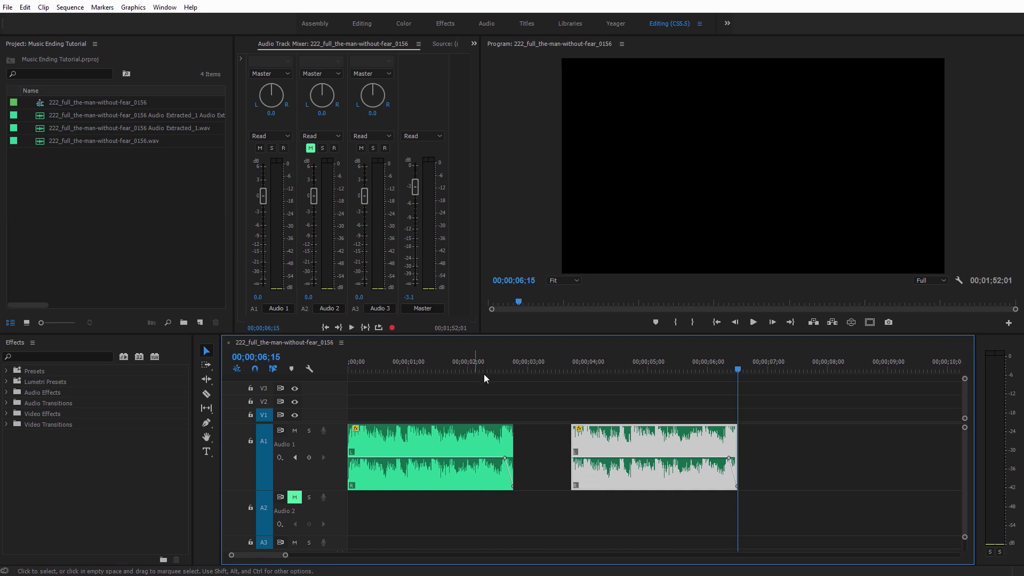
pyautogui.moveTo(617, 442); pyautogui.dragTo(913, 457)
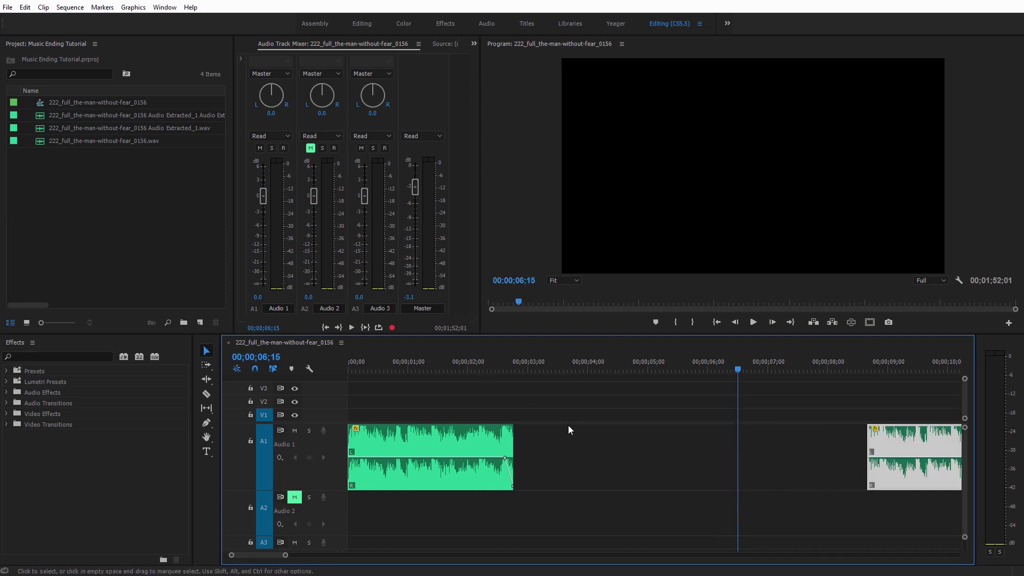
# - Send the first faded clip on Audio 1 to Adobe Audition for editing
pyautogui.click(492, 369)
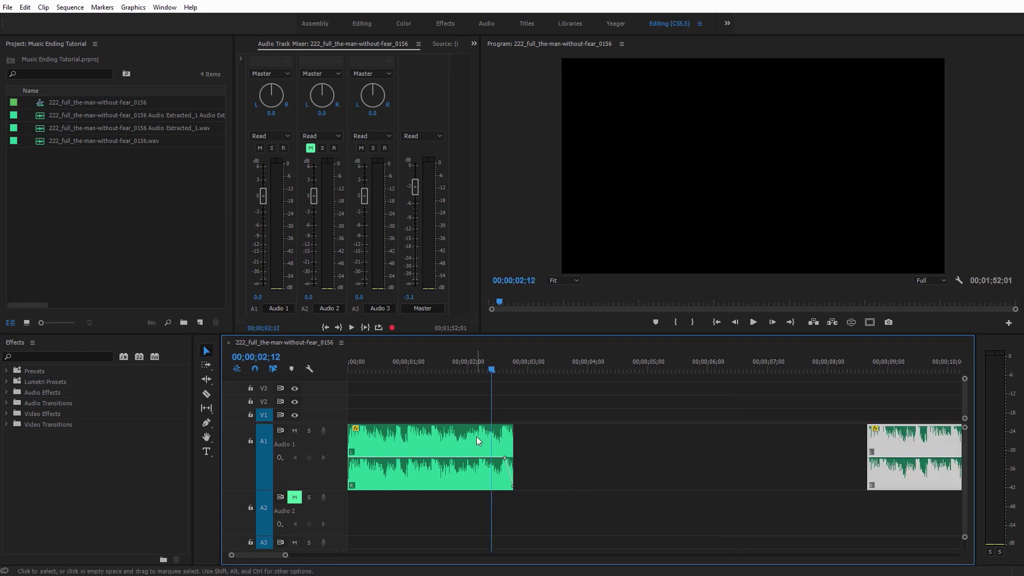
pyautogui.click(490, 462)
pyautogui.rightClick(472, 439)
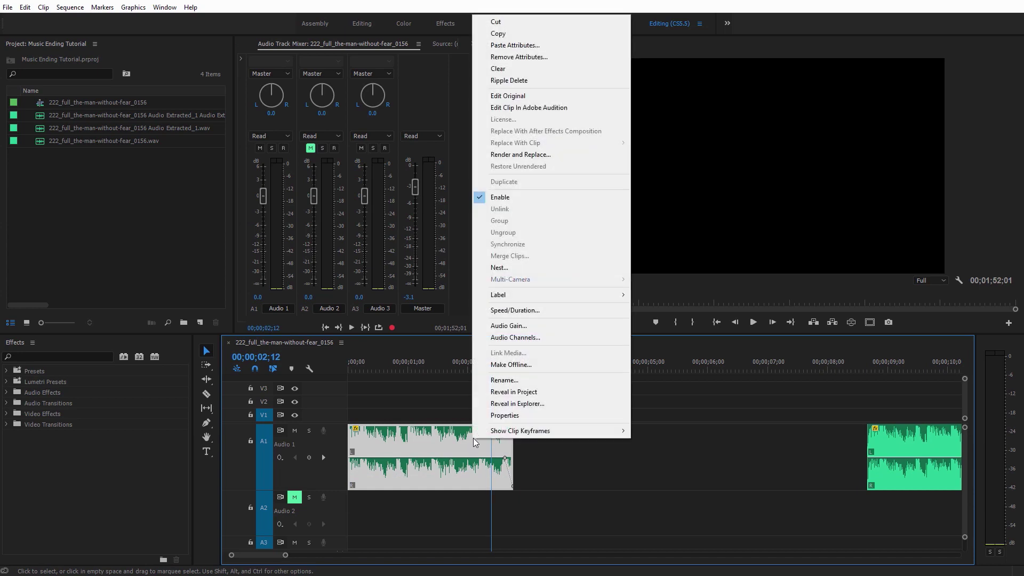
pyautogui.click(514, 107)
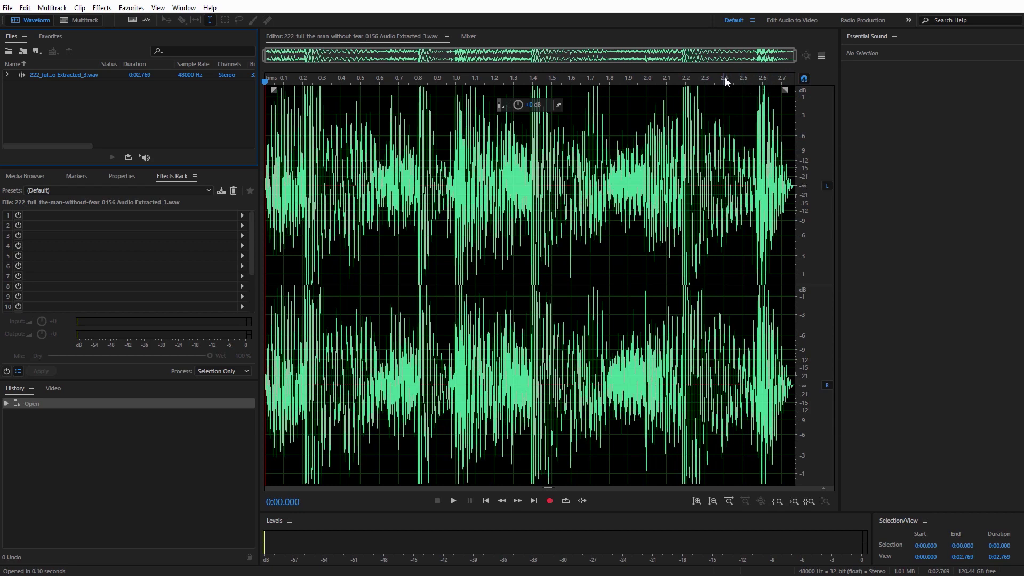
# - Play the waveform from about 2.2 seconds to its end and insert 4 seconds of silence there
pyautogui.click(688, 78)
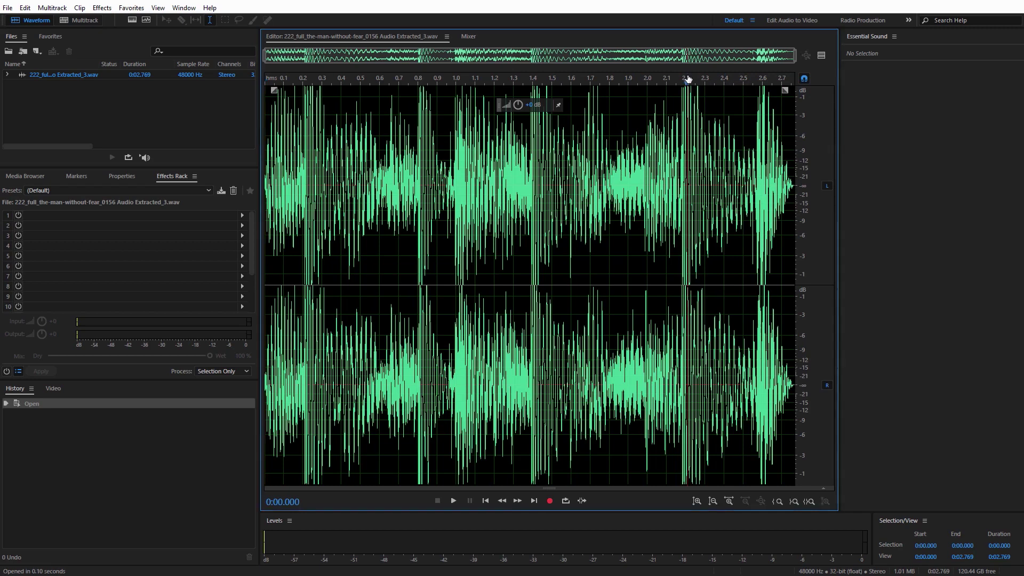
pyautogui.press('space')
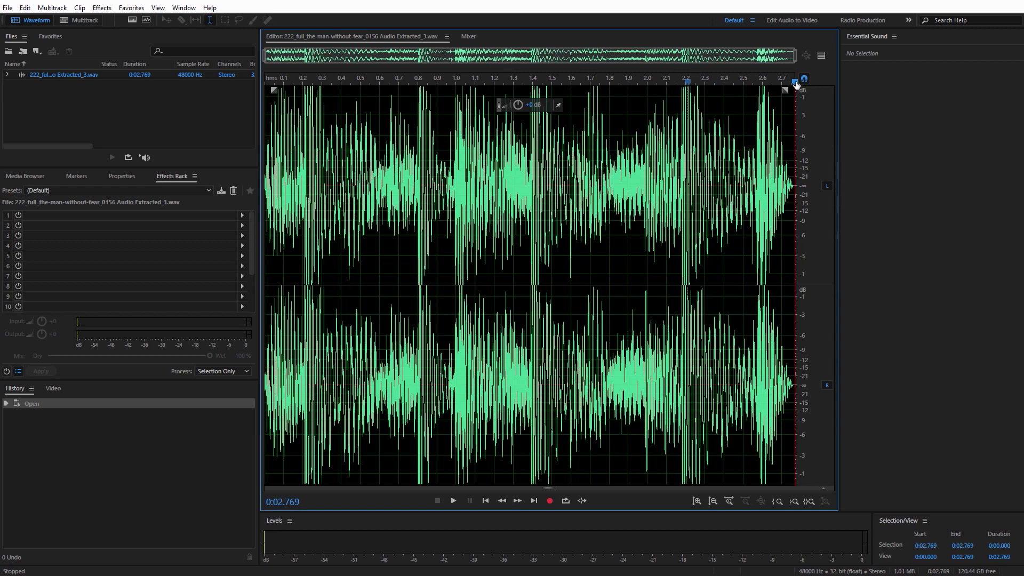
pyautogui.moveTo(796, 85); pyautogui.dragTo(795, 85)
pyautogui.click(25, 7)
pyautogui.moveTo(110, 223)
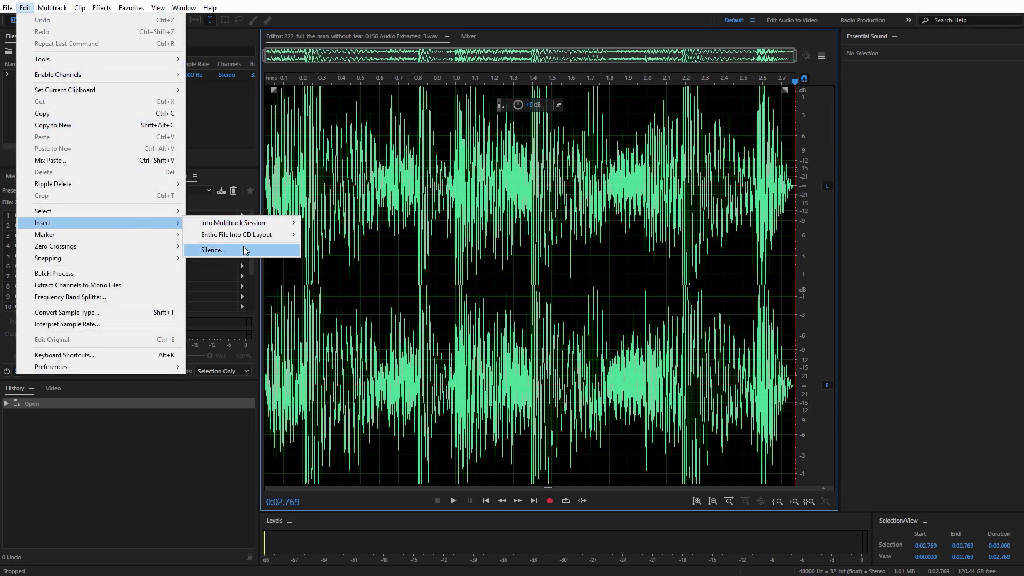
pyautogui.click(214, 251)
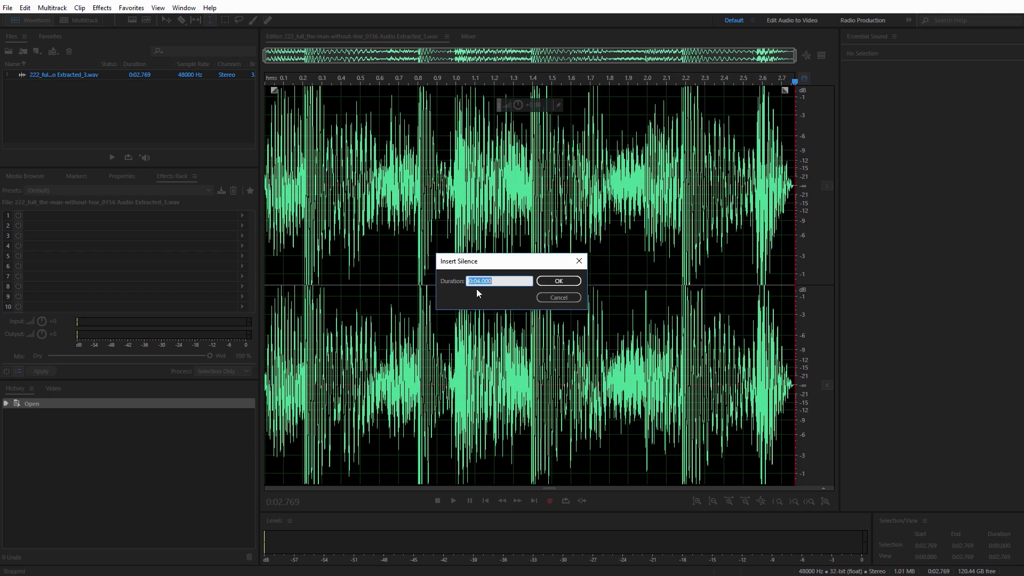
pyautogui.click(555, 282)
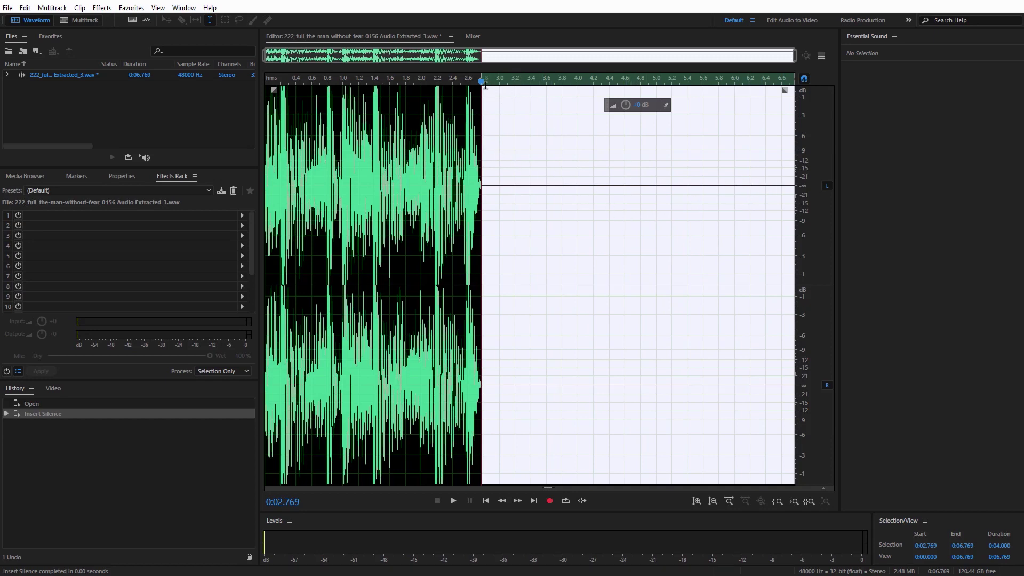
# - Select the audio from about 2.6 seconds, at the final hit, through the end of the inserted silence
pyautogui.scroll(1, 486, 102)
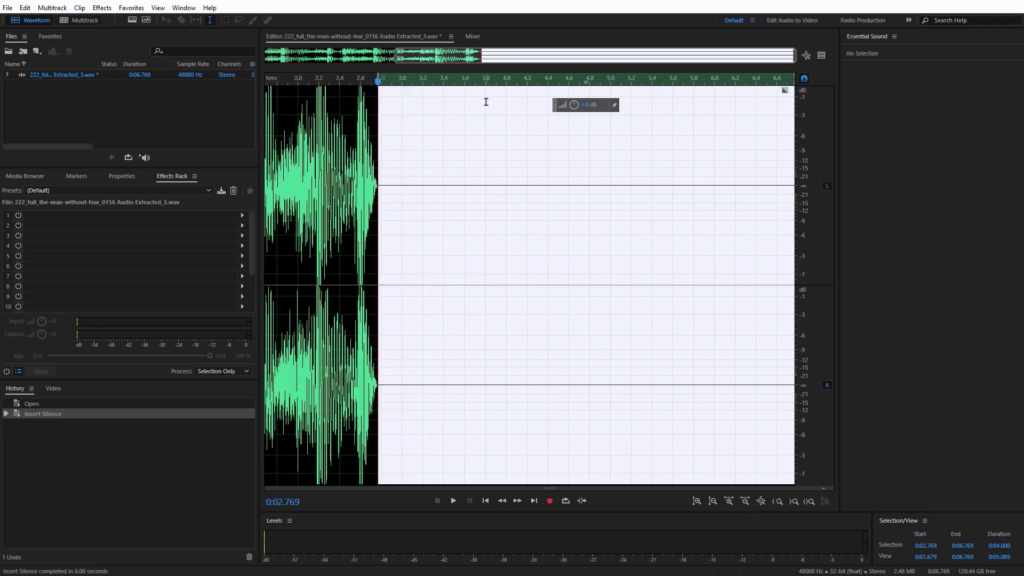
pyautogui.scroll(1, 463, 103)
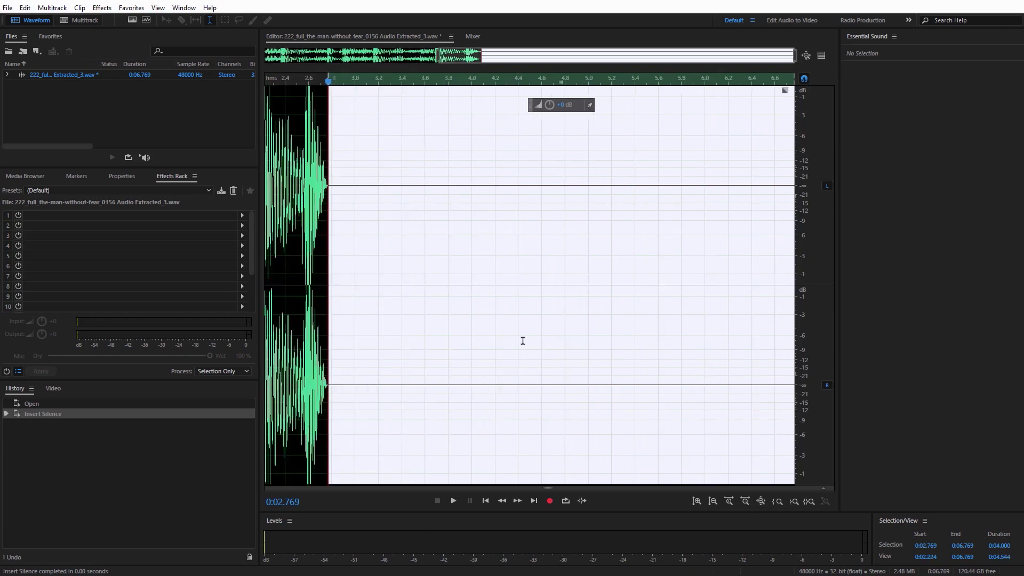
pyautogui.moveTo(473, 54); pyautogui.dragTo(416, 84)
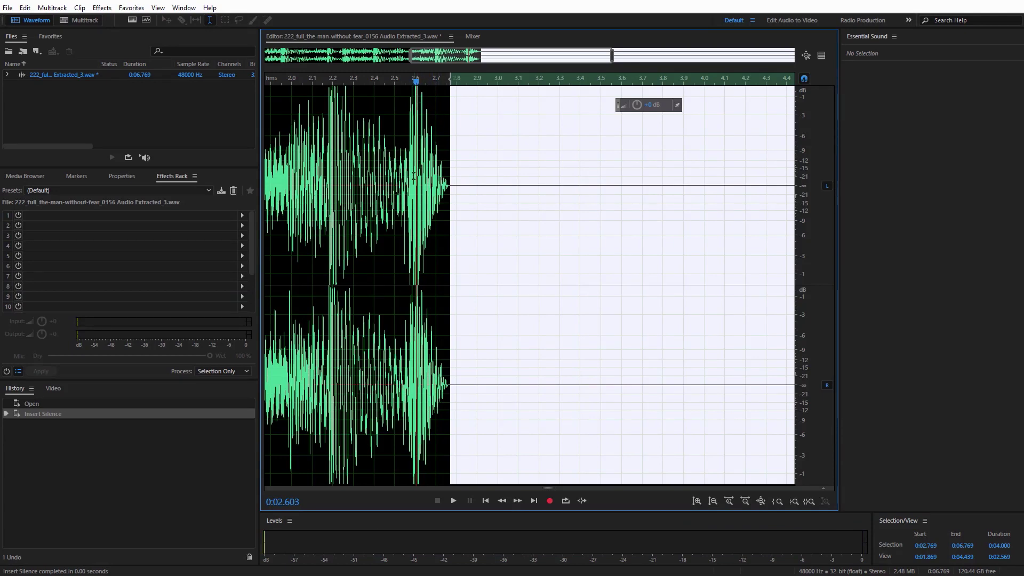
pyautogui.keyDown('shift'); pyautogui.click(415, 101); pyautogui.keyUp('shift')
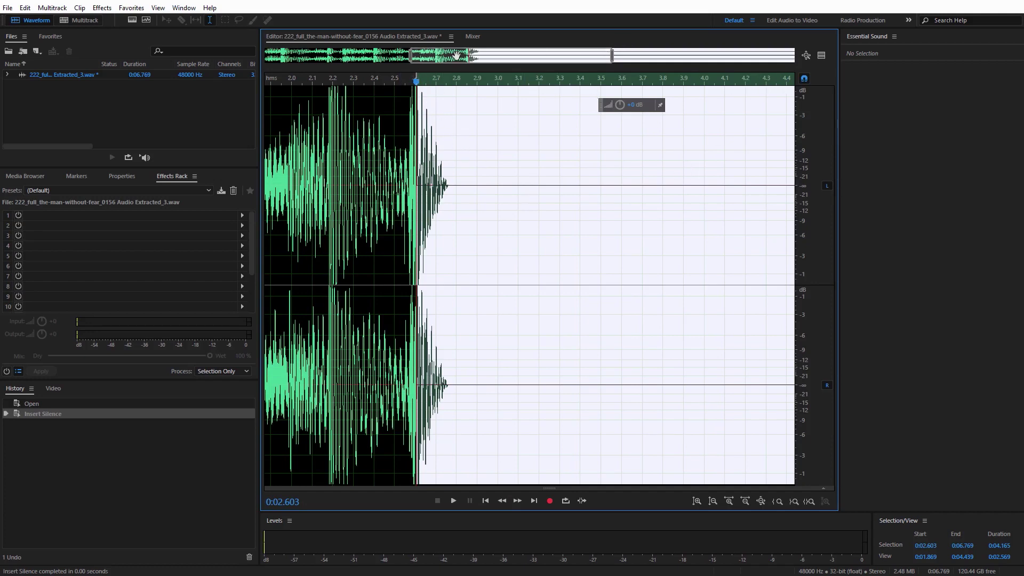
pyautogui.moveTo(580, 58); pyautogui.dragTo(781, 96)
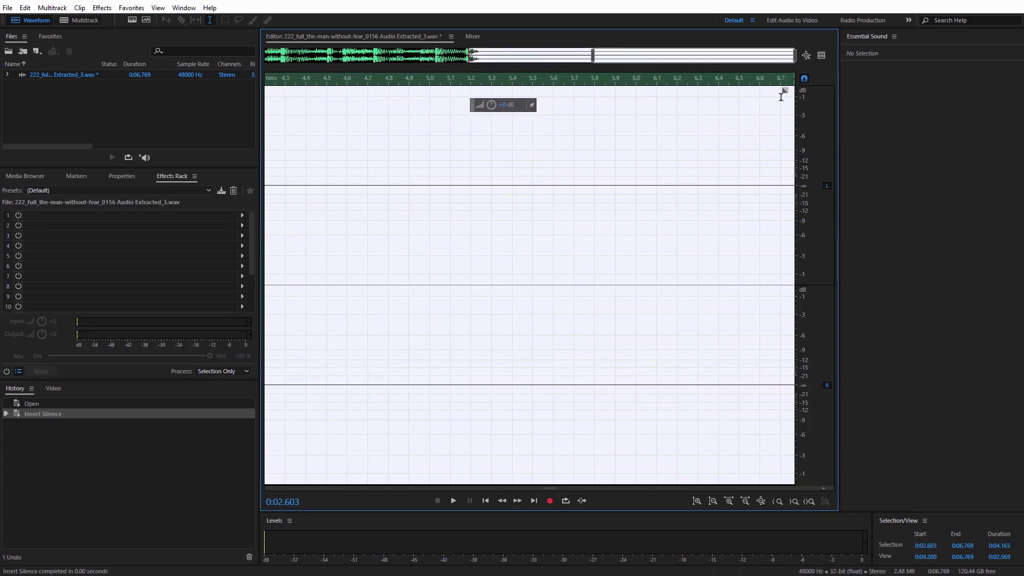
pyautogui.moveTo(739, 59); pyautogui.dragTo(547, 59)
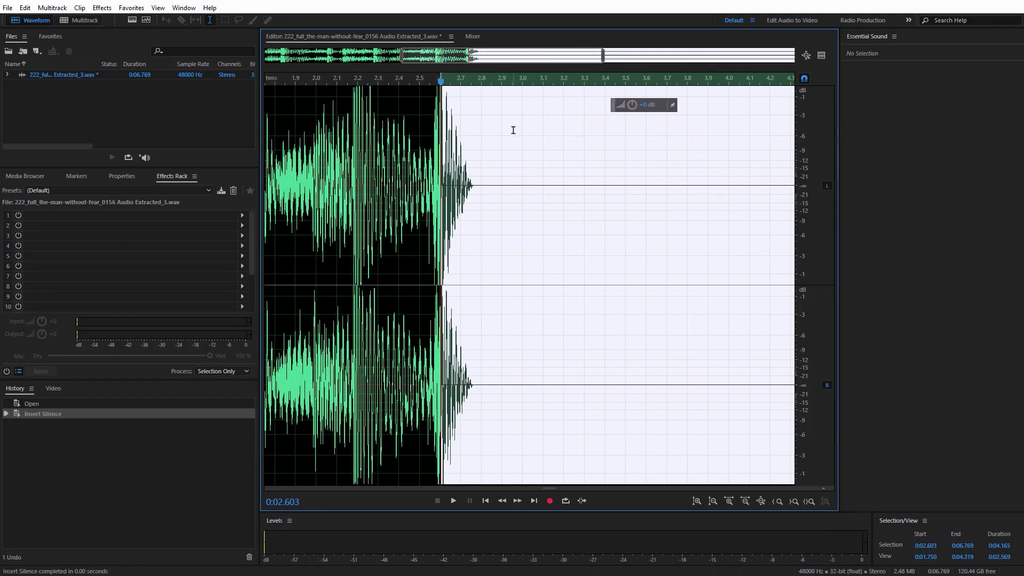
# - Open the Reverb effect for the selected ending and set its decay time to 3800 ms
pyautogui.click(102, 8)
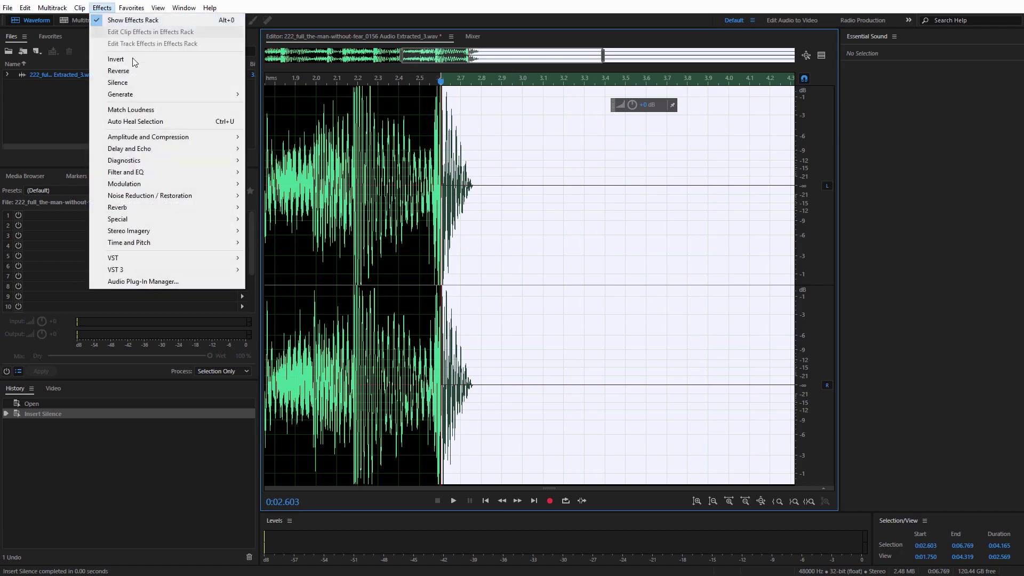
pyautogui.moveTo(166, 209)
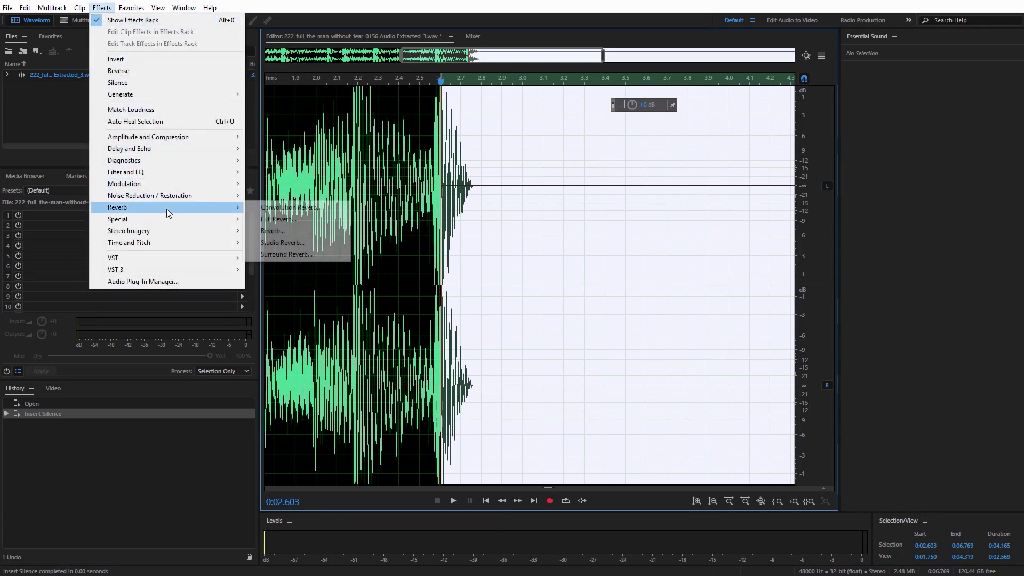
pyautogui.click(289, 230)
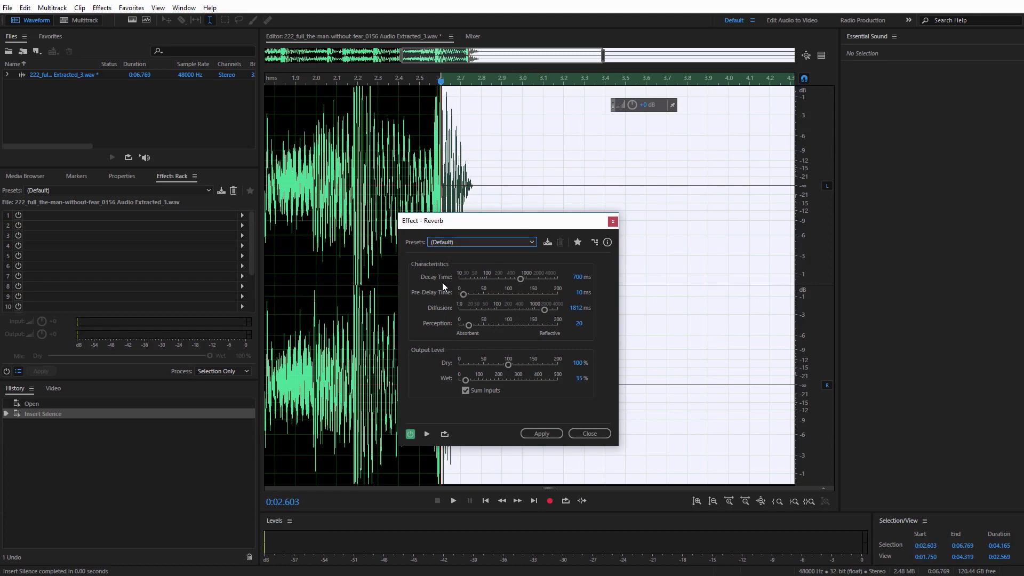
pyautogui.click(576, 277)
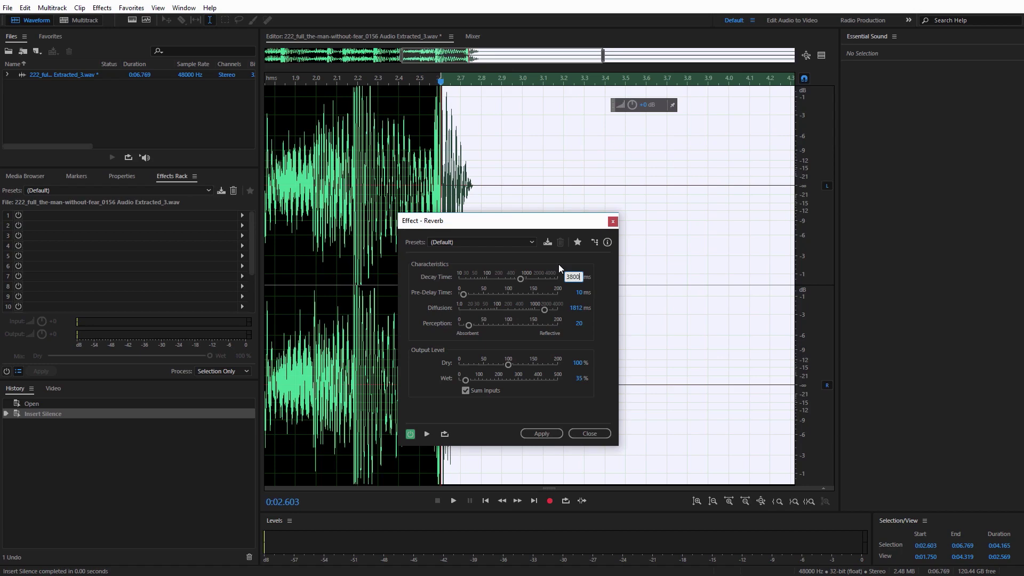
pyautogui.press('Return')
# - Set the reverb's pre-delay time to 50 ms, diffusion to 1200 ms and perception to 60, and apply it to the selection
pyautogui.click(578, 292)
pyautogui.write('50')
pyautogui.click(572, 307)
pyautogui.write('1200')
pyautogui.click(579, 324)
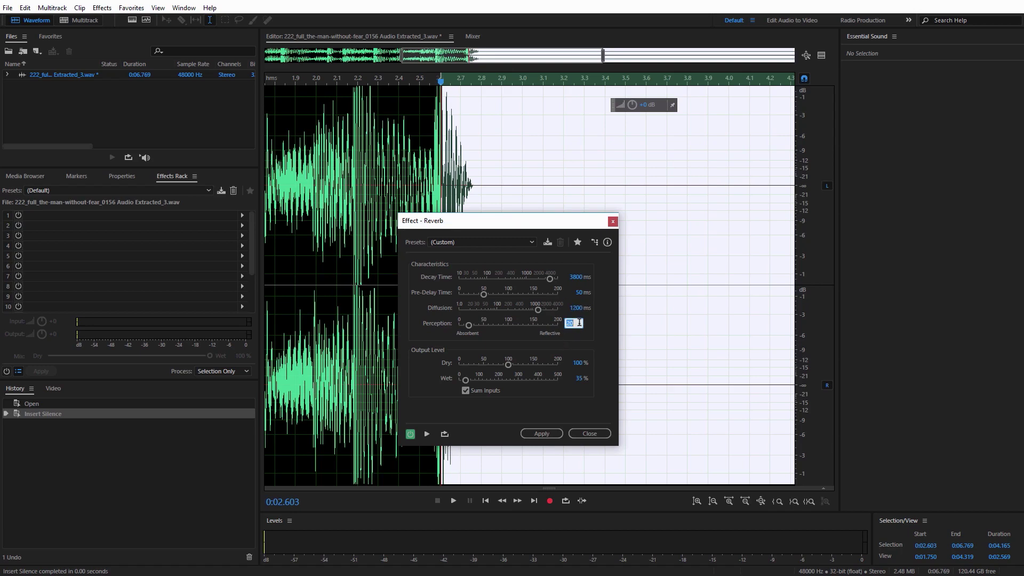
pyautogui.write('60')
pyautogui.press('Return')
pyautogui.click(542, 433)
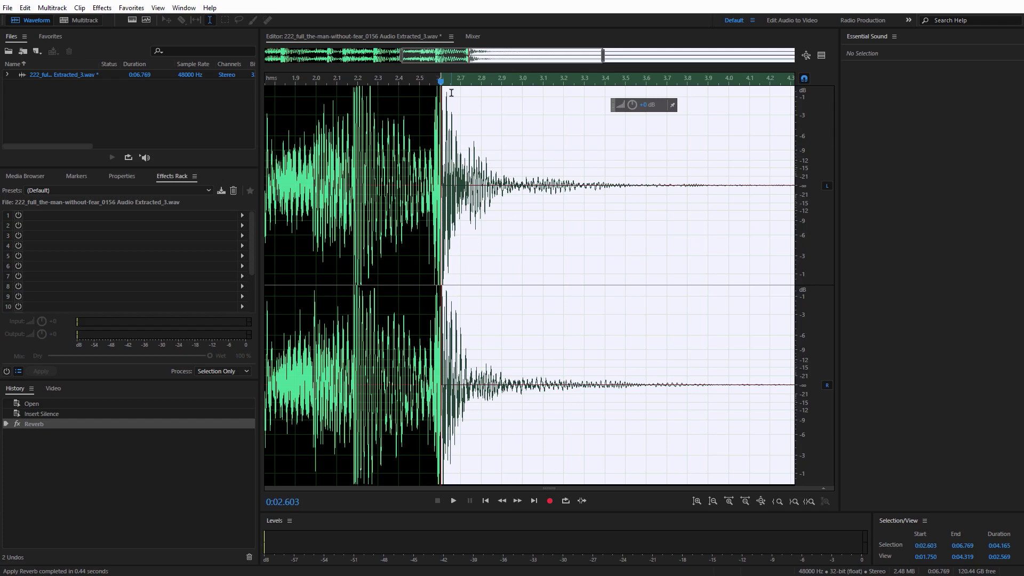
# - Play the reverberated ending from about 1.8 seconds and again from about 1.3 seconds
pyautogui.scroll(-2, 452, 93)
pyautogui.press('space')
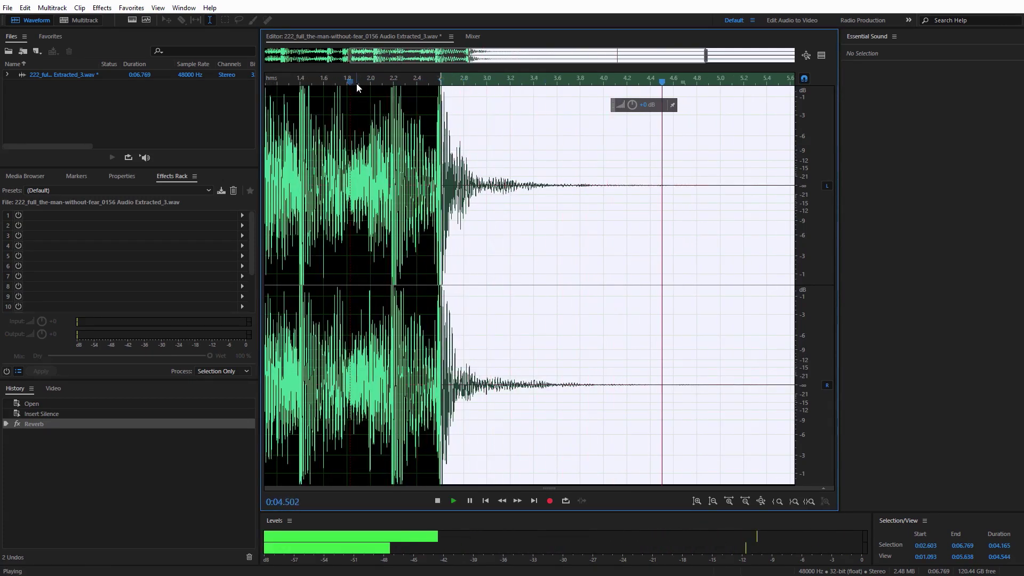
pyautogui.press('space')
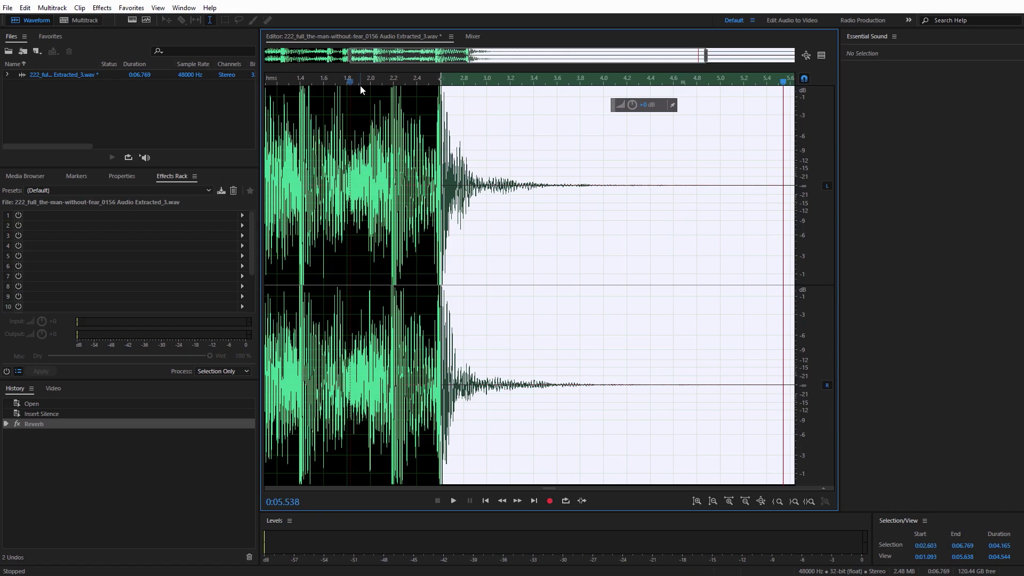
pyautogui.click(286, 82)
pyautogui.press('space')
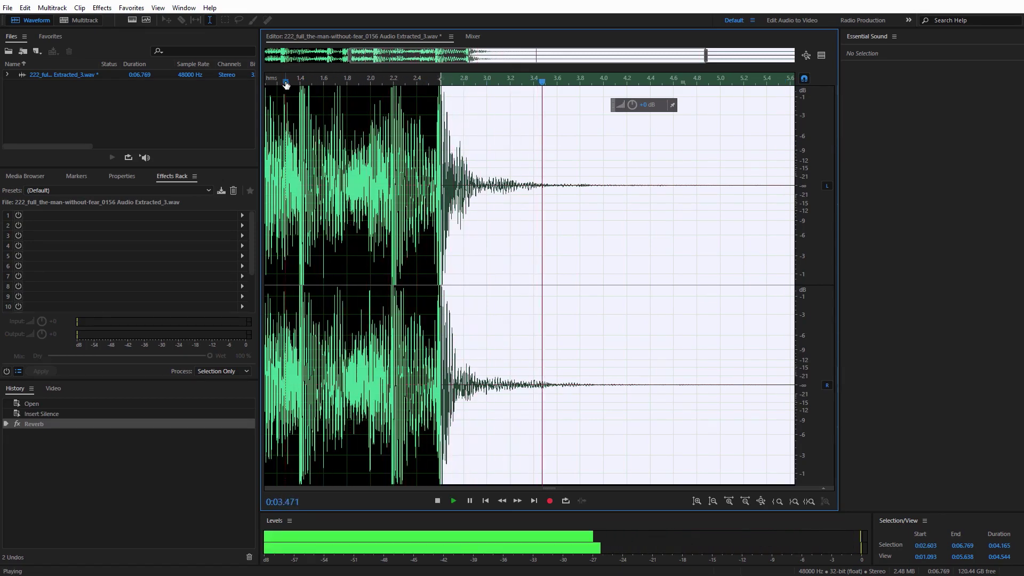
pyautogui.press('space')
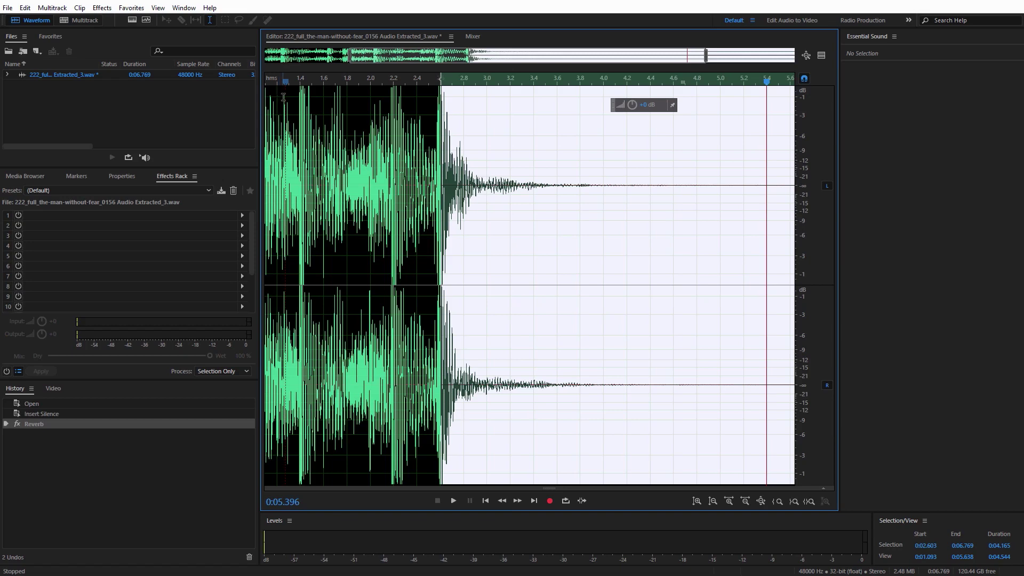
# - Deselect the ending and save the edited audio file
pyautogui.scroll(-2, 284, 96)
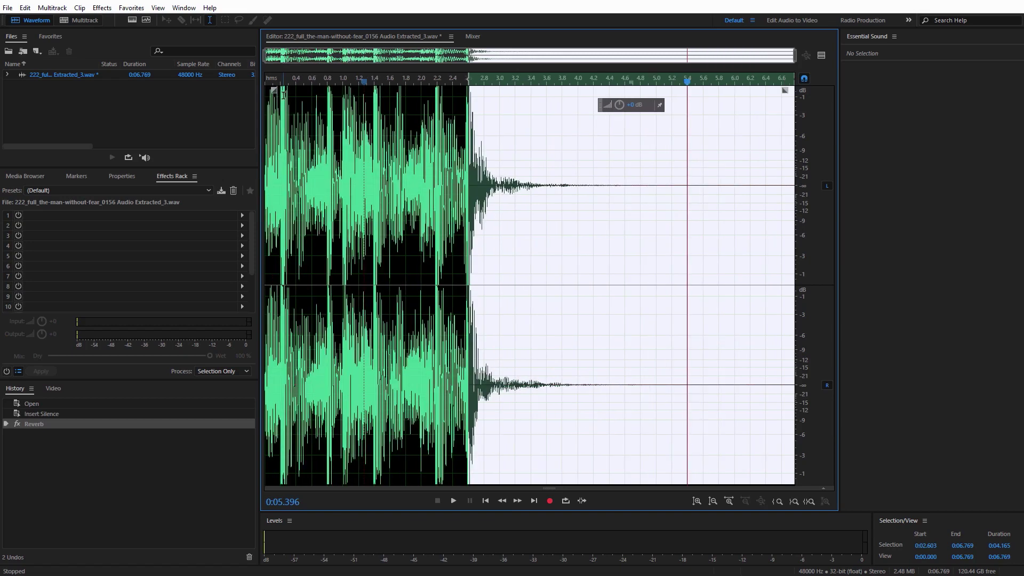
pyautogui.click(490, 181)
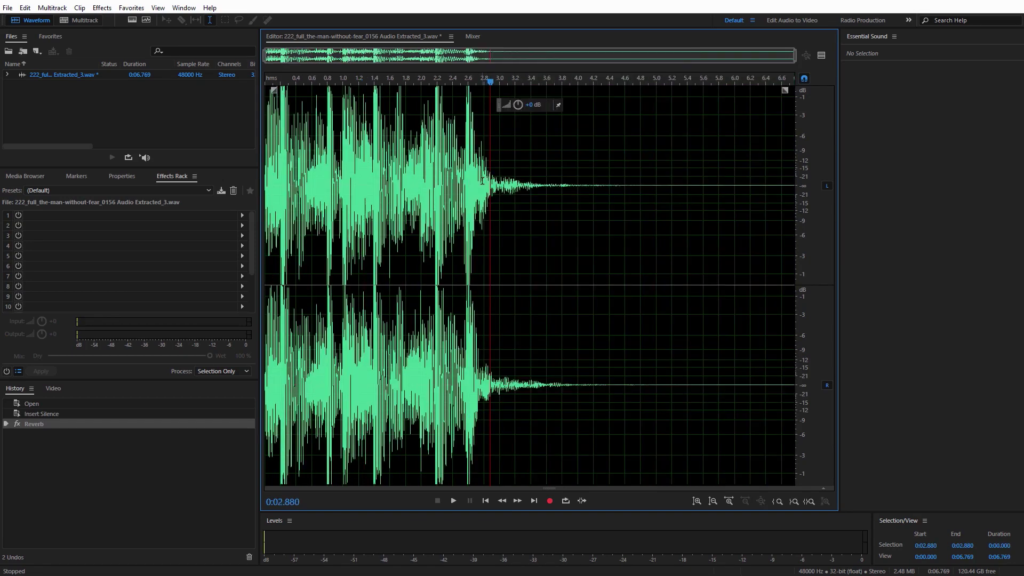
pyautogui.click(8, 8)
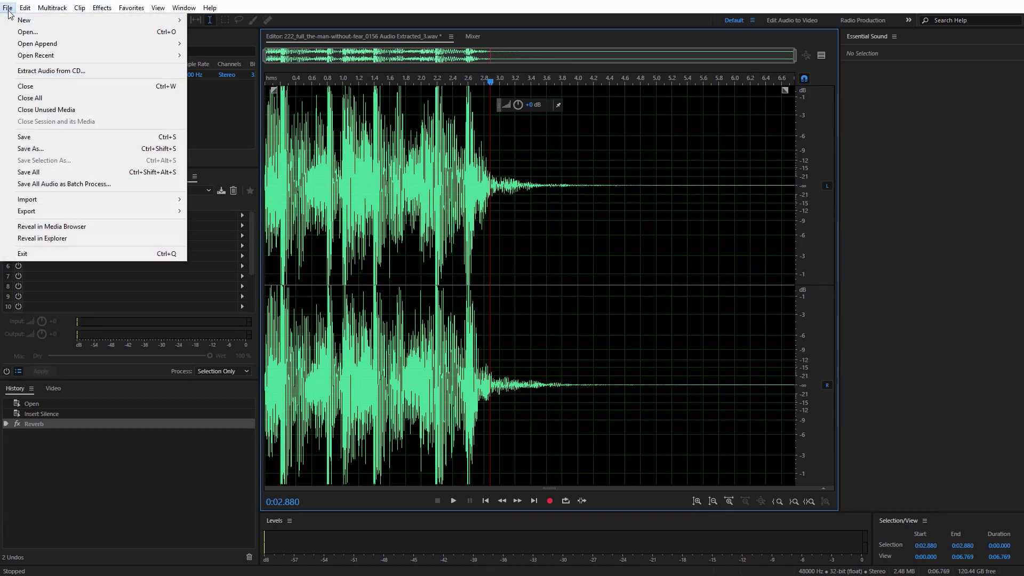
pyautogui.click(27, 134)
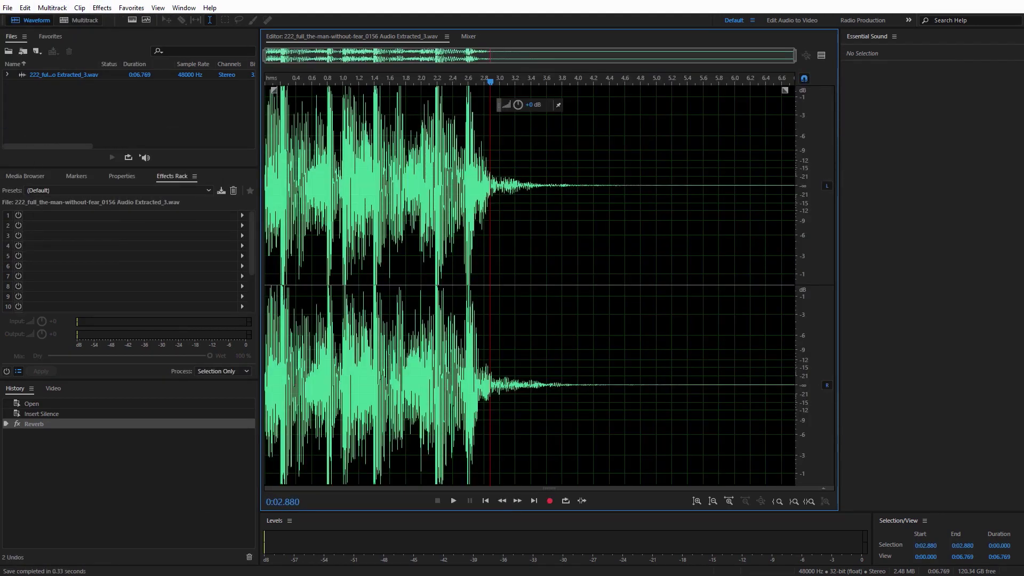
# - Switch to Premiere Pro, extend the first Audio 1 clip to its full length of about 6.8 seconds, and play it from the start
pyautogui.hotkey('alt', 'Tab')
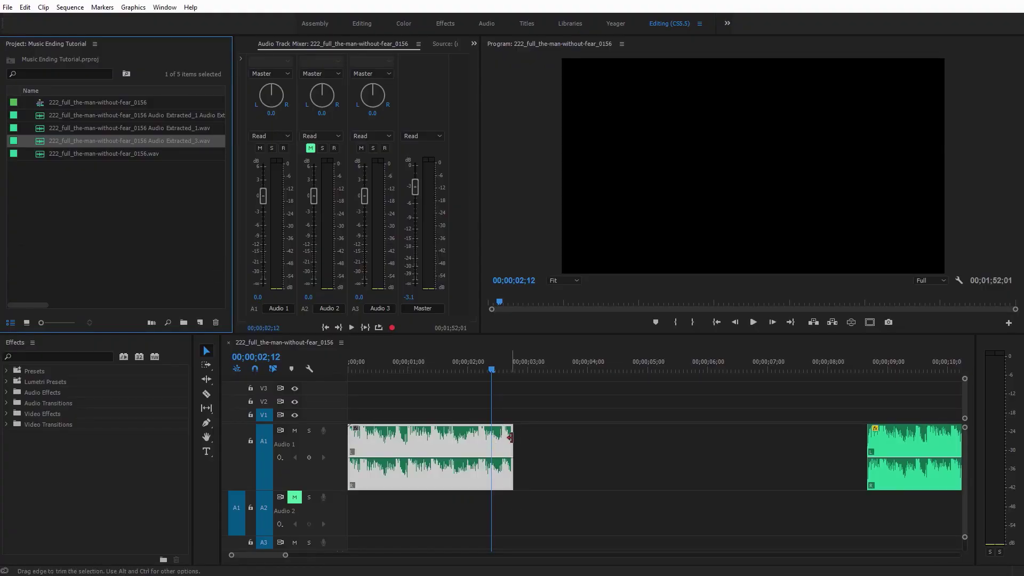
pyautogui.moveTo(510, 438); pyautogui.dragTo(782, 455)
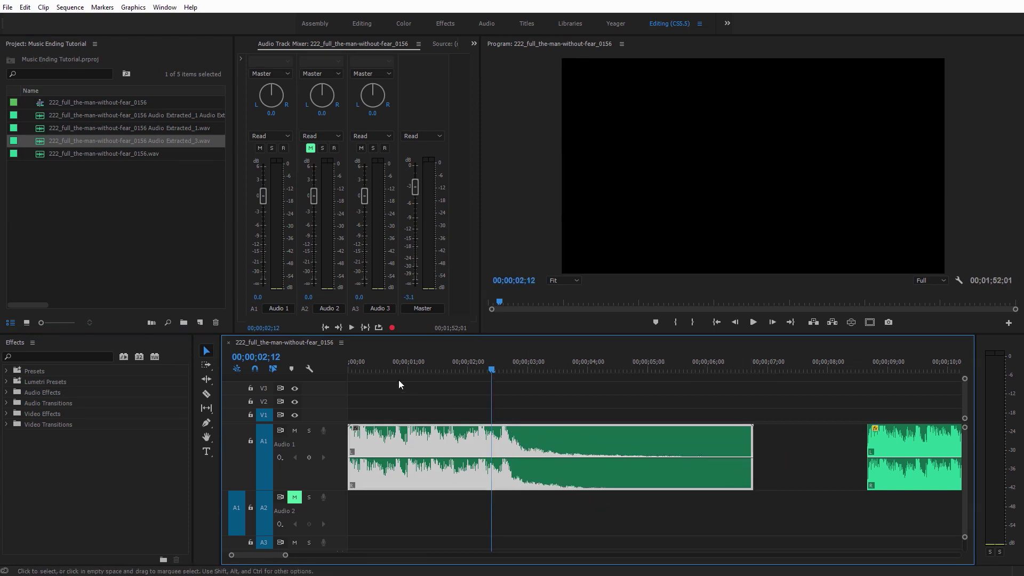
pyautogui.press('Home')
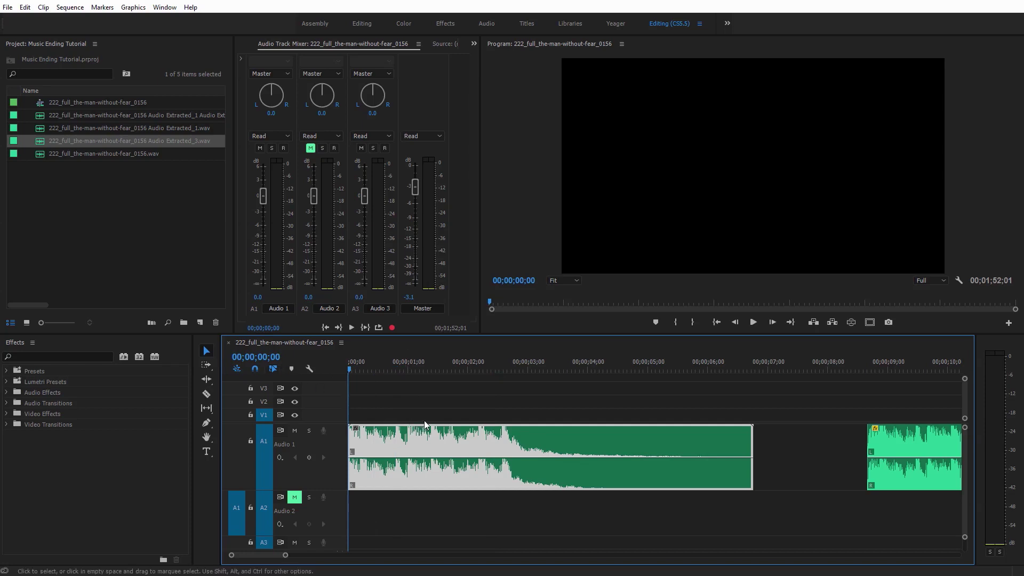
pyautogui.press('space')
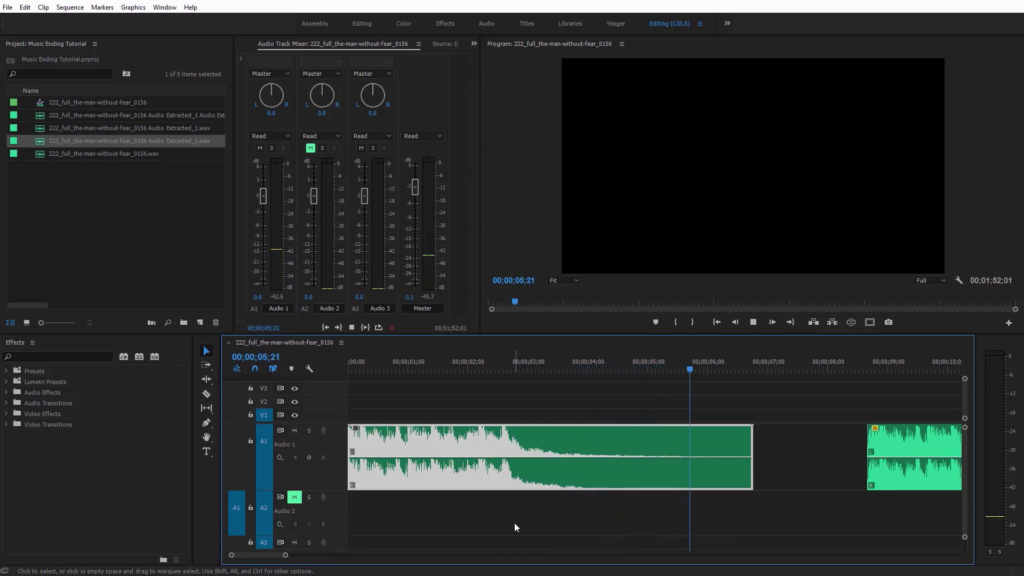
pyautogui.press('space')
# - Move the second Audio 1 clip earlier so it starts at about 7.5 seconds
pyautogui.moveTo(877, 432); pyautogui.dragTo(833, 434)
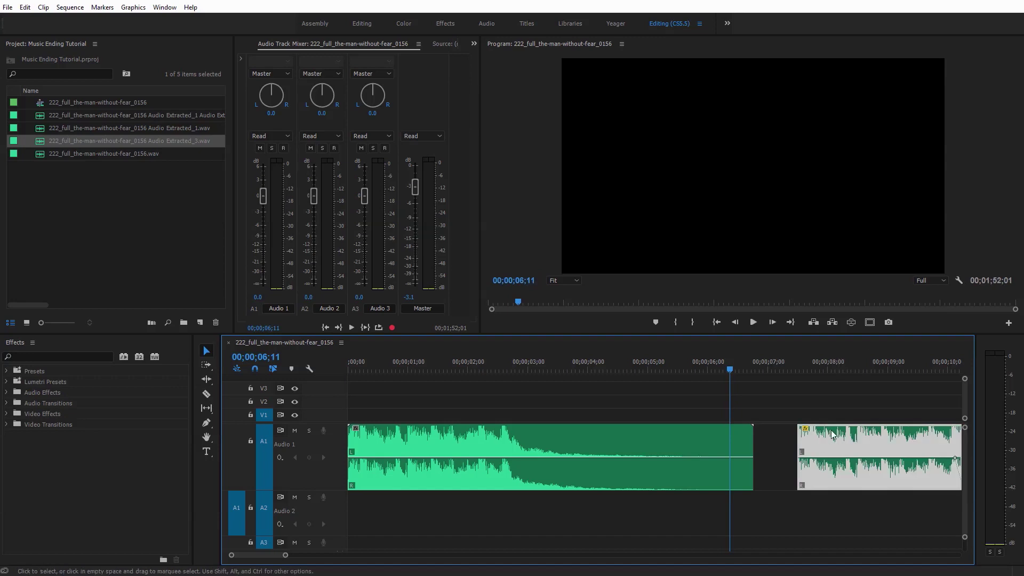
pyautogui.press('-')
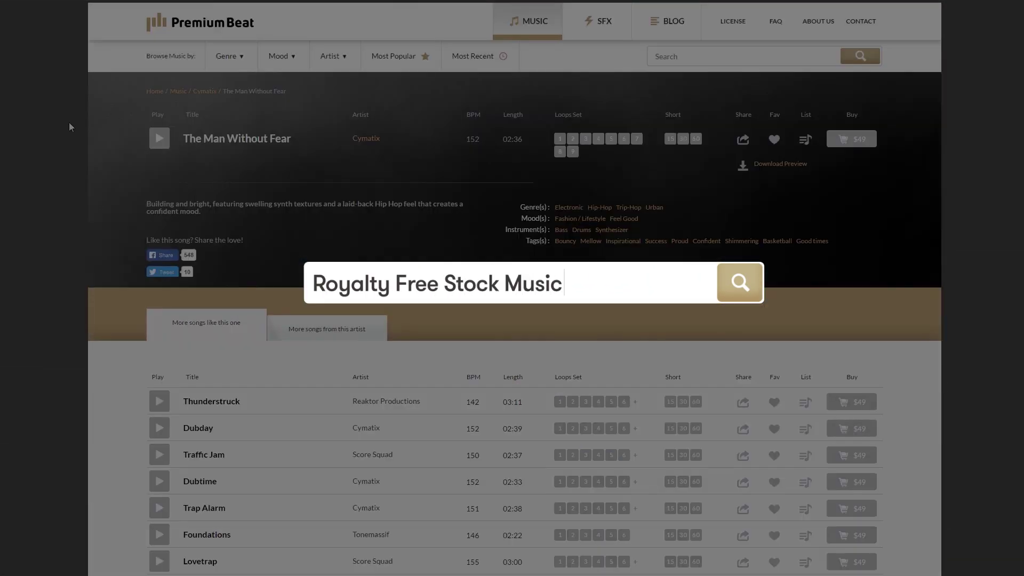
# - Play the preview of The Man Without Fear on the PremiumBeat website
pyautogui.click(160, 145)
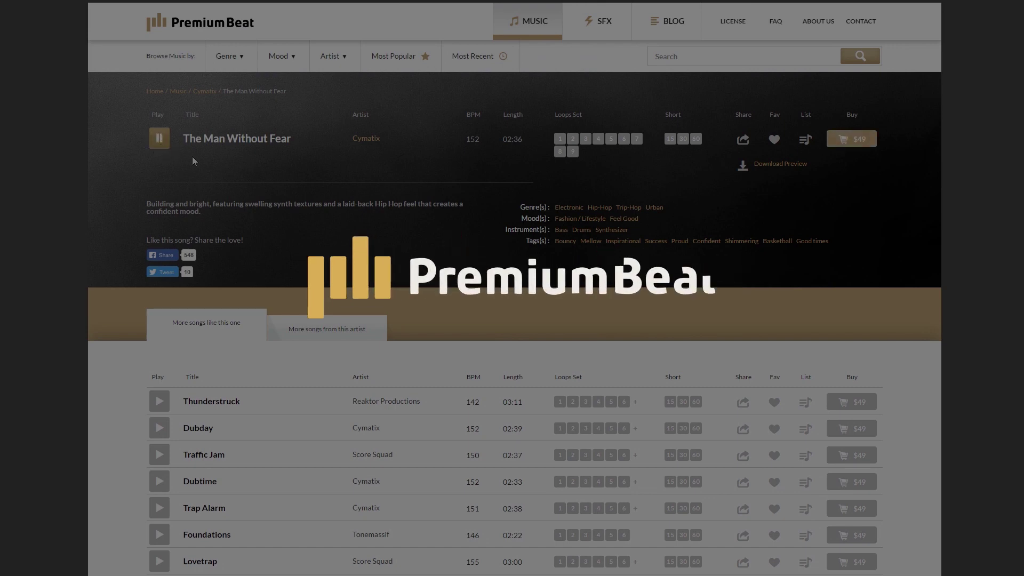